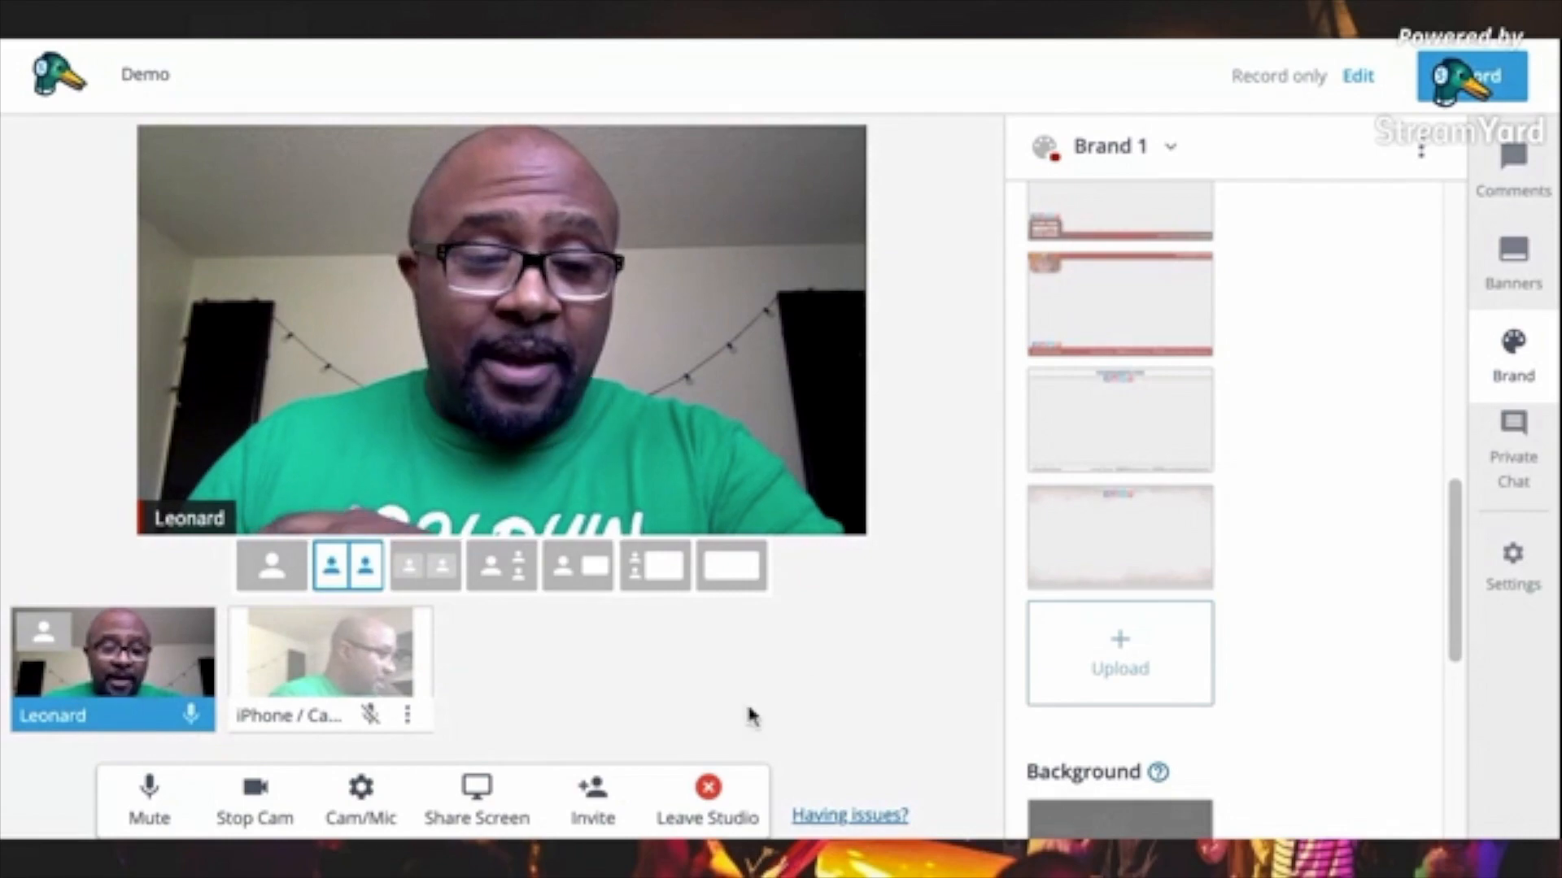
View the studio's guest invite link, close it, and add the iPhone / Cam 2 guest camera to the stream.
left_click(595, 795)
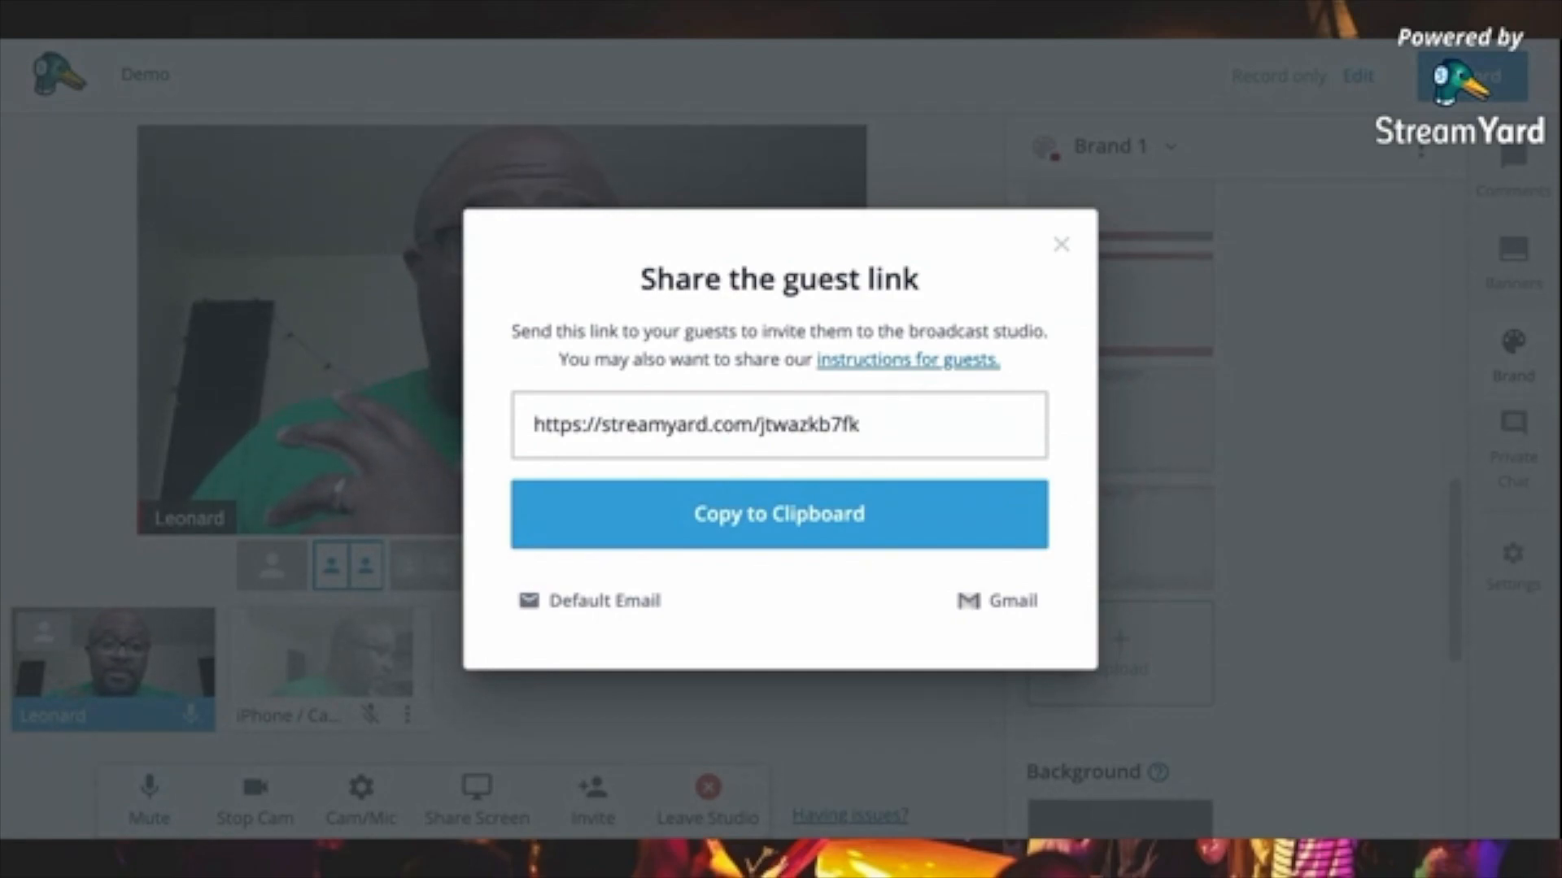
left_click(1059, 246)
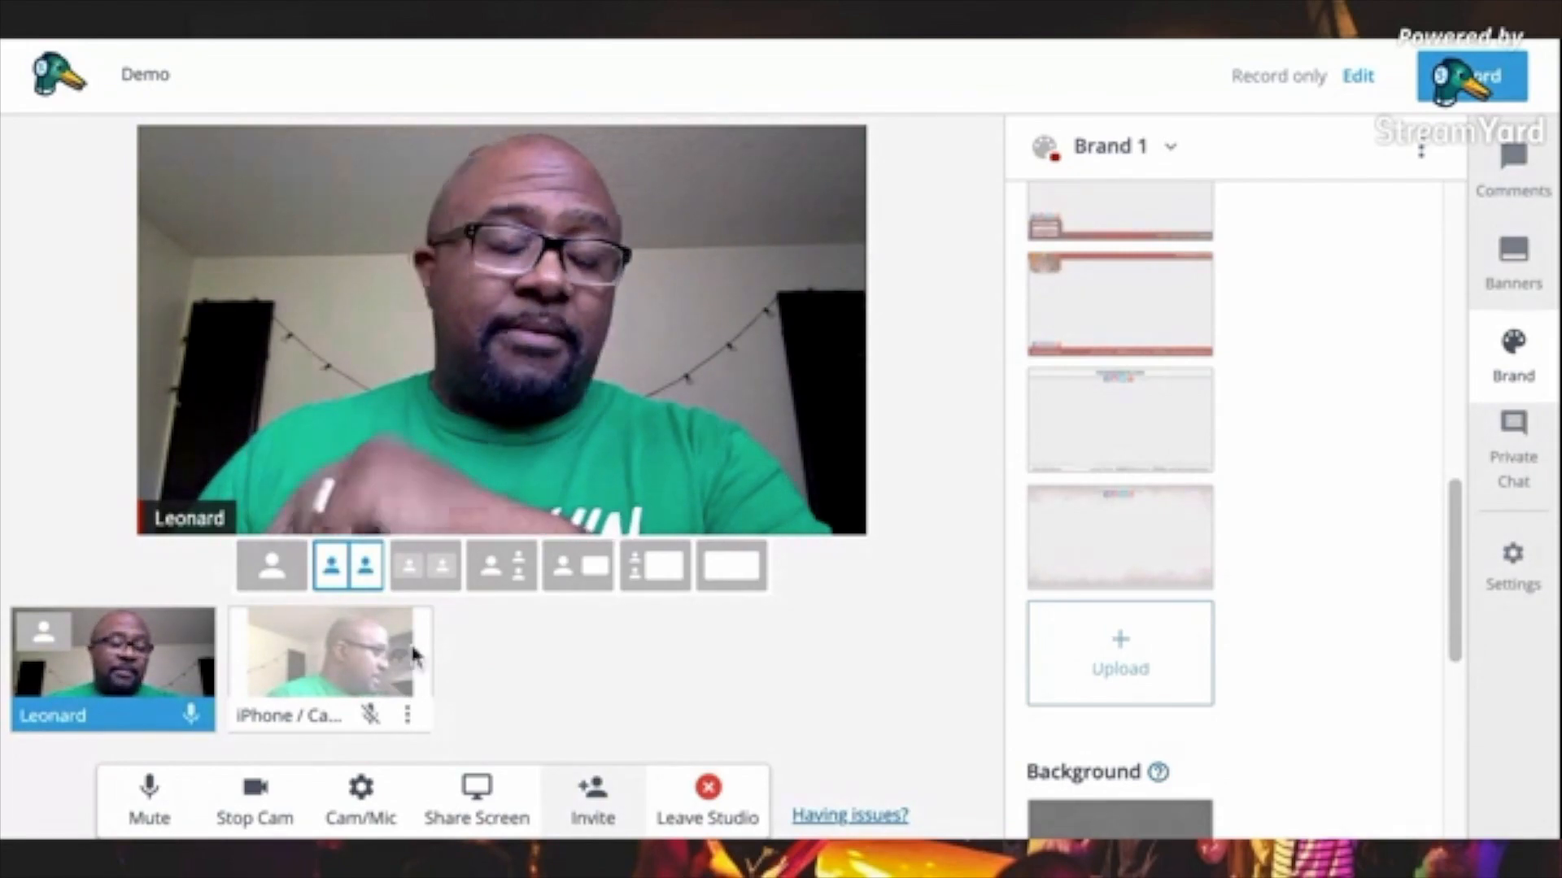
mouse_move(349, 671)
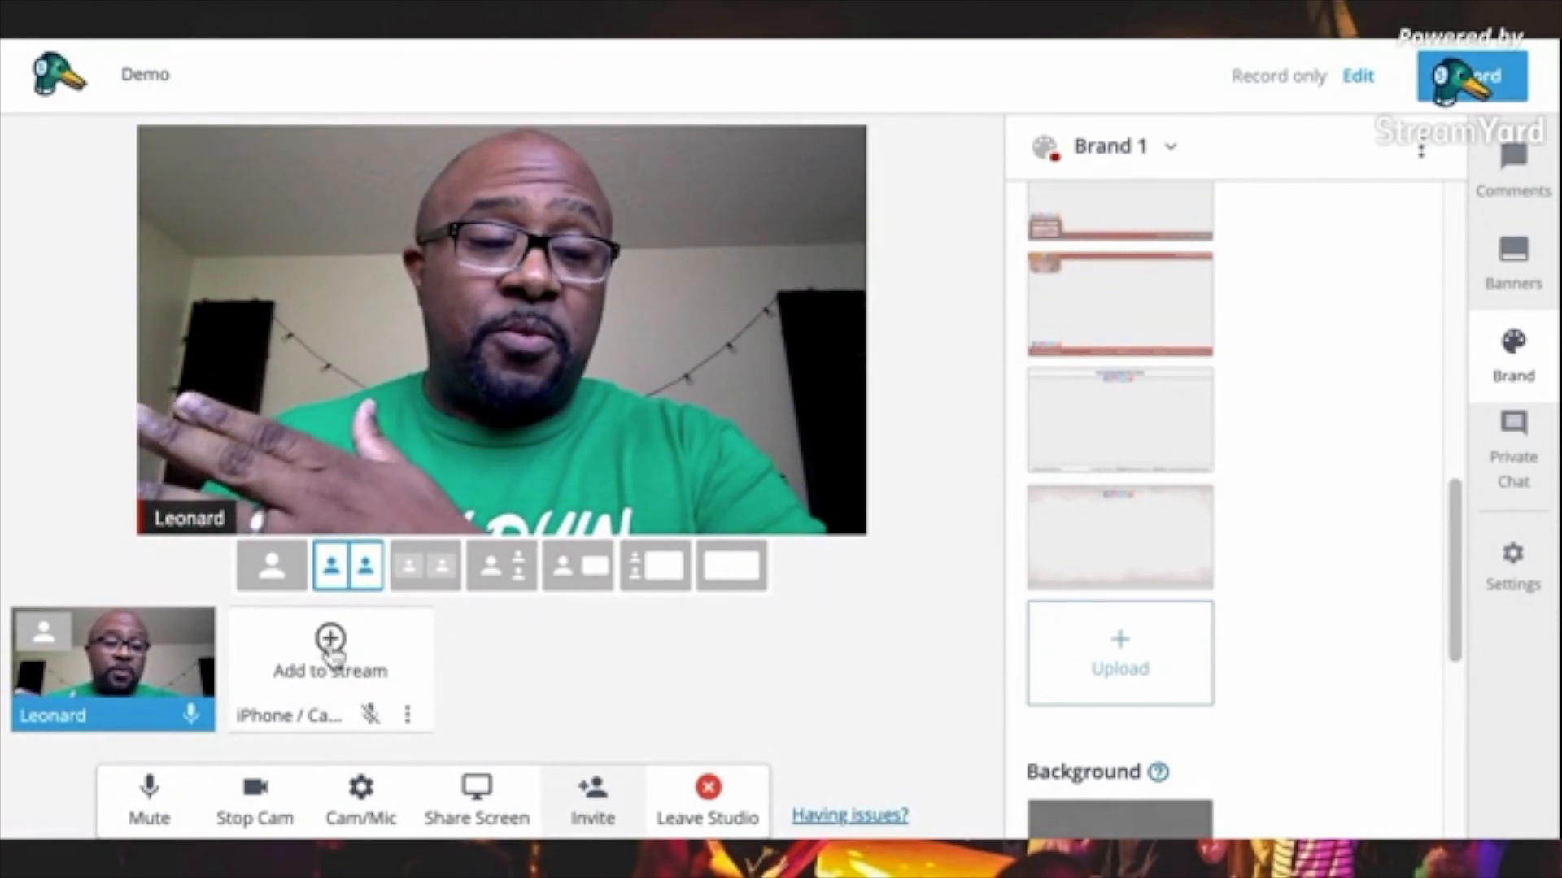
left_click(330, 647)
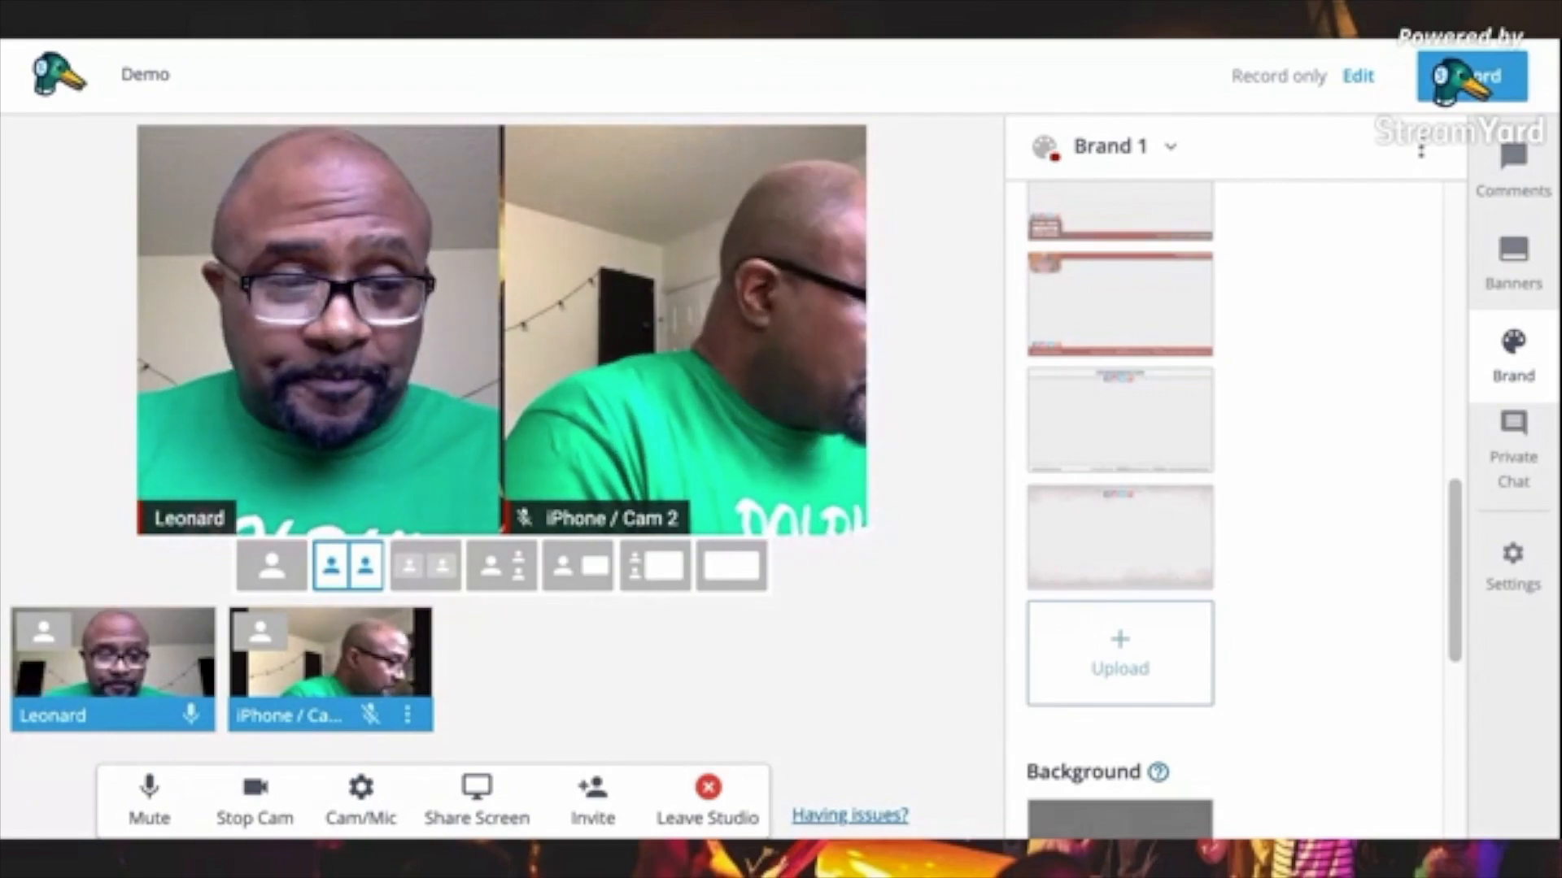
Try the different camera layouts on the stream, ending on the one with one large camera and a column of small ones.
mouse_move(345, 668)
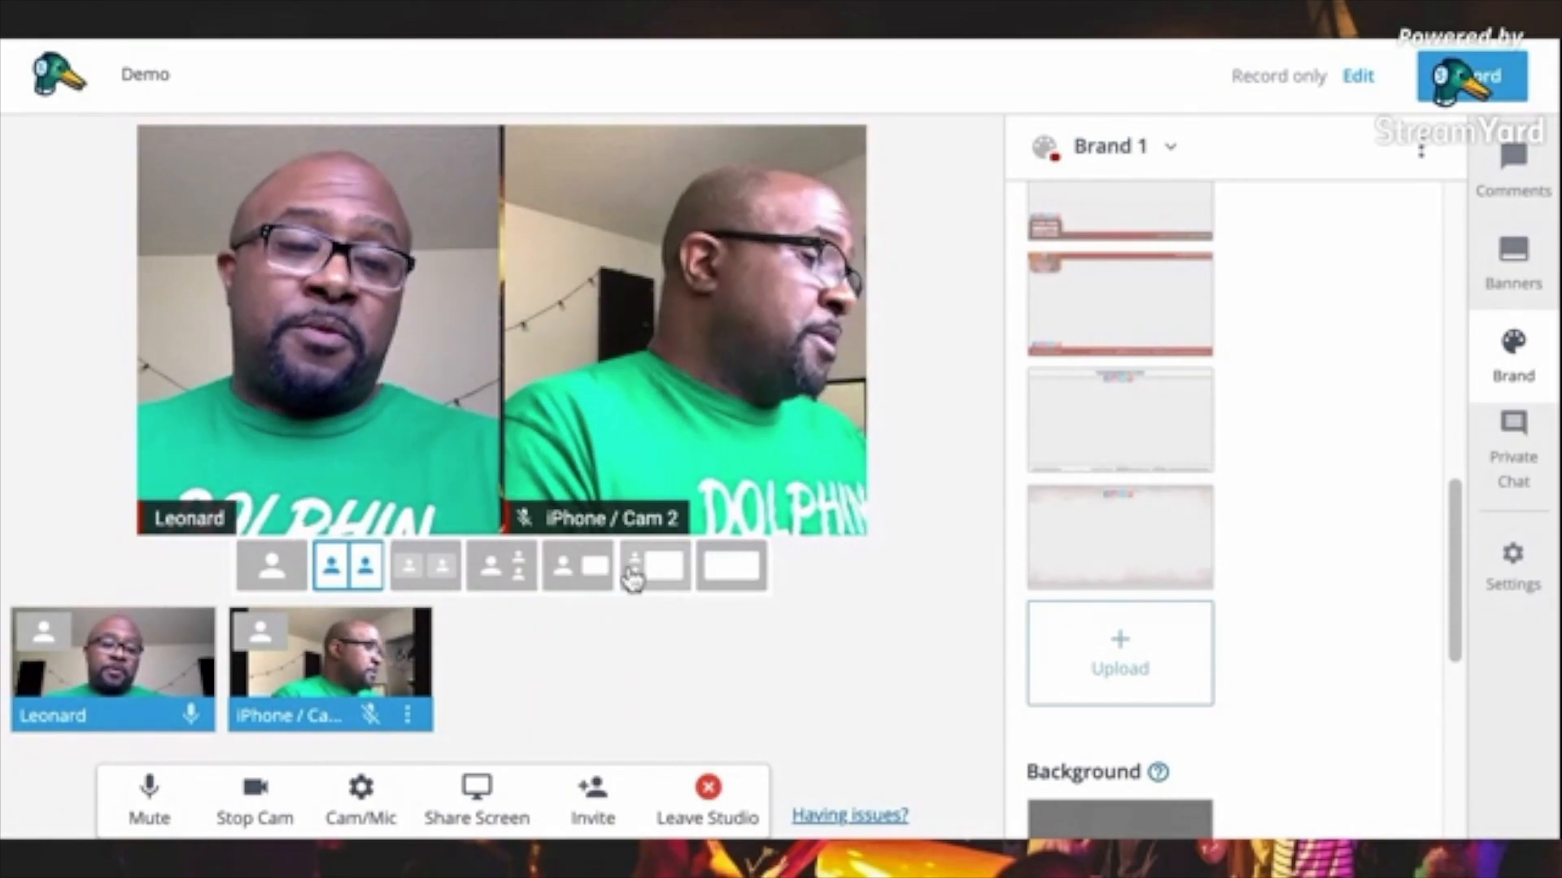
left_click(442, 574)
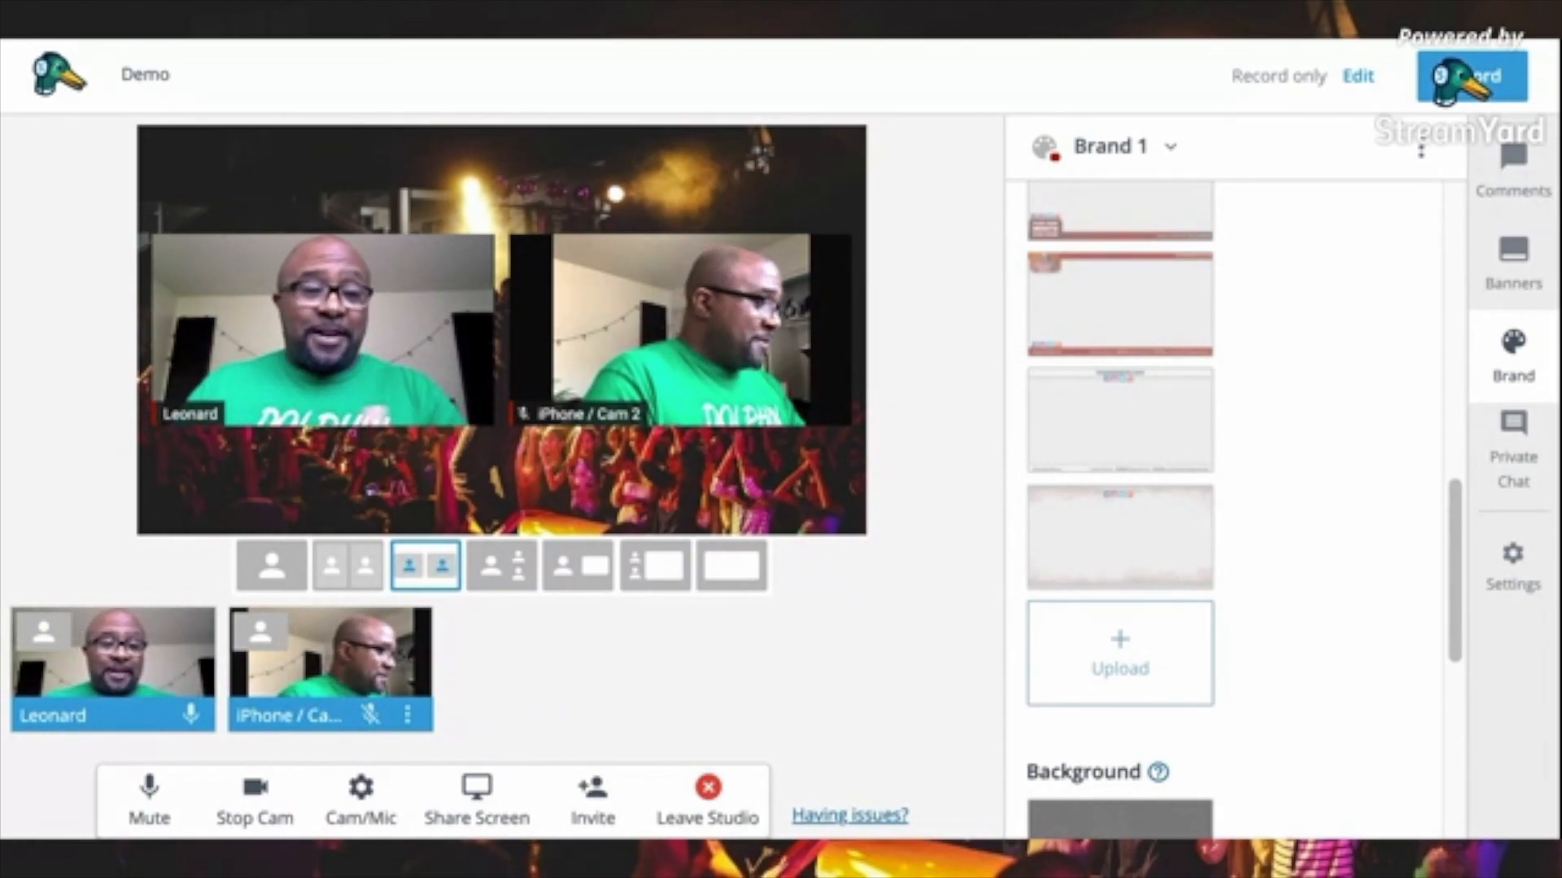
left_click(518, 573)
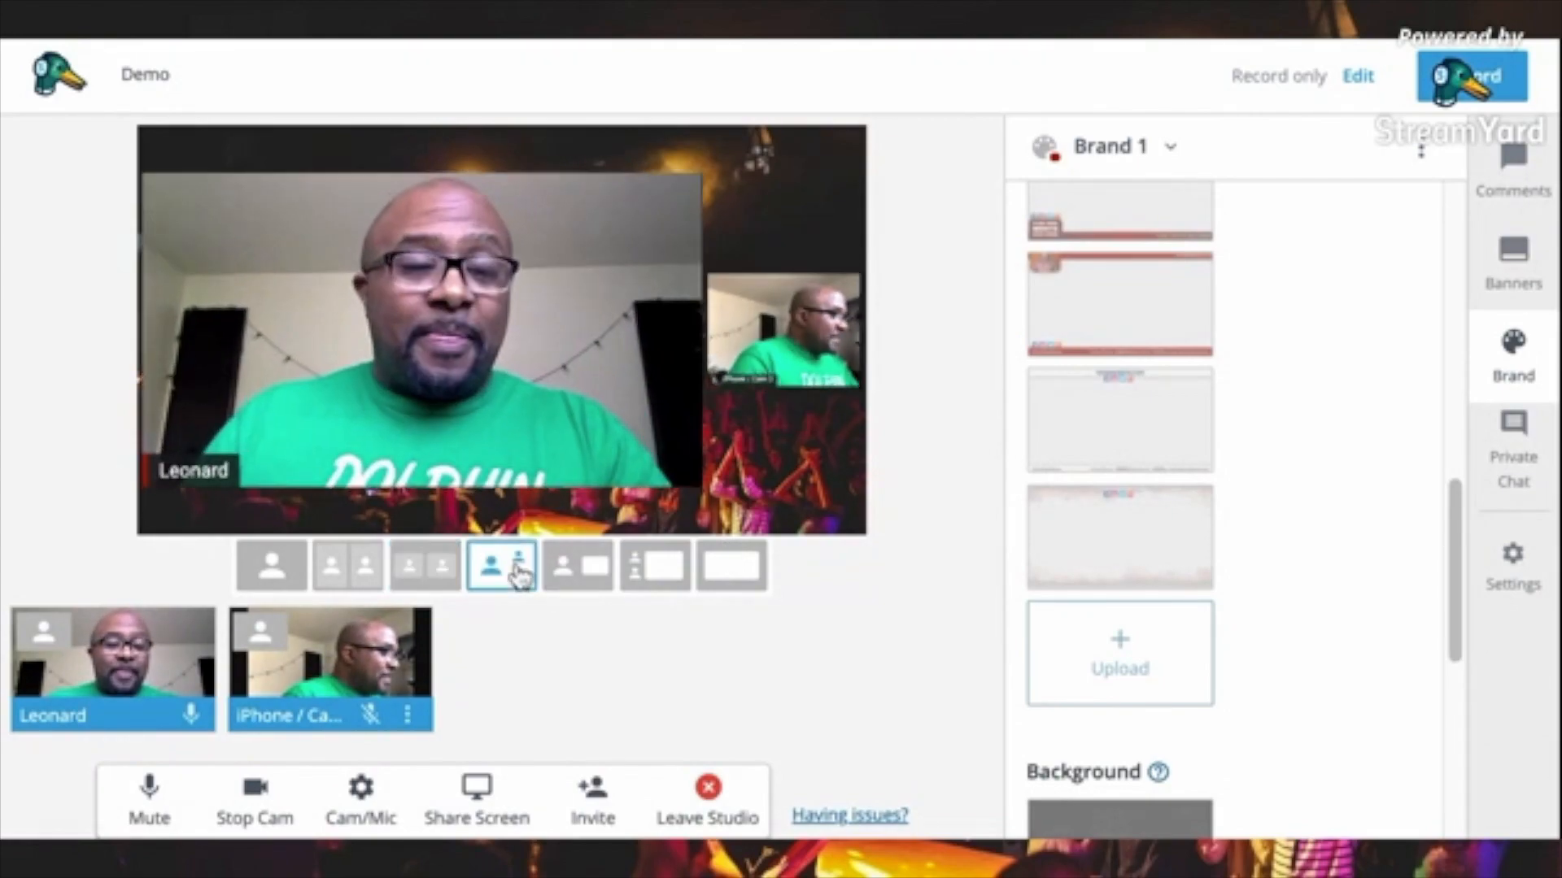
left_click(594, 574)
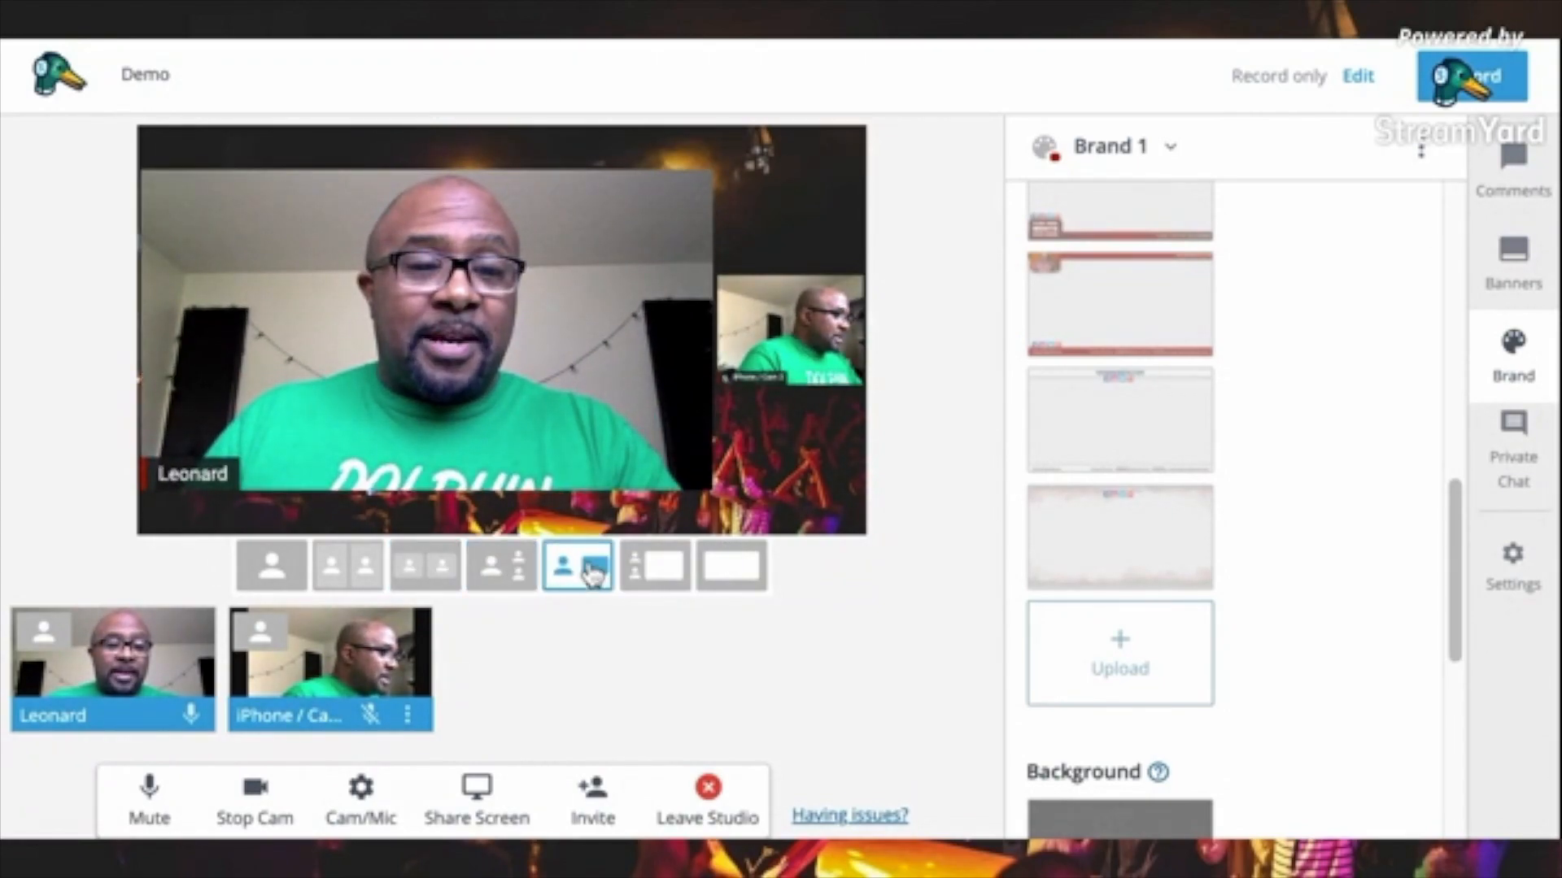
left_click(652, 567)
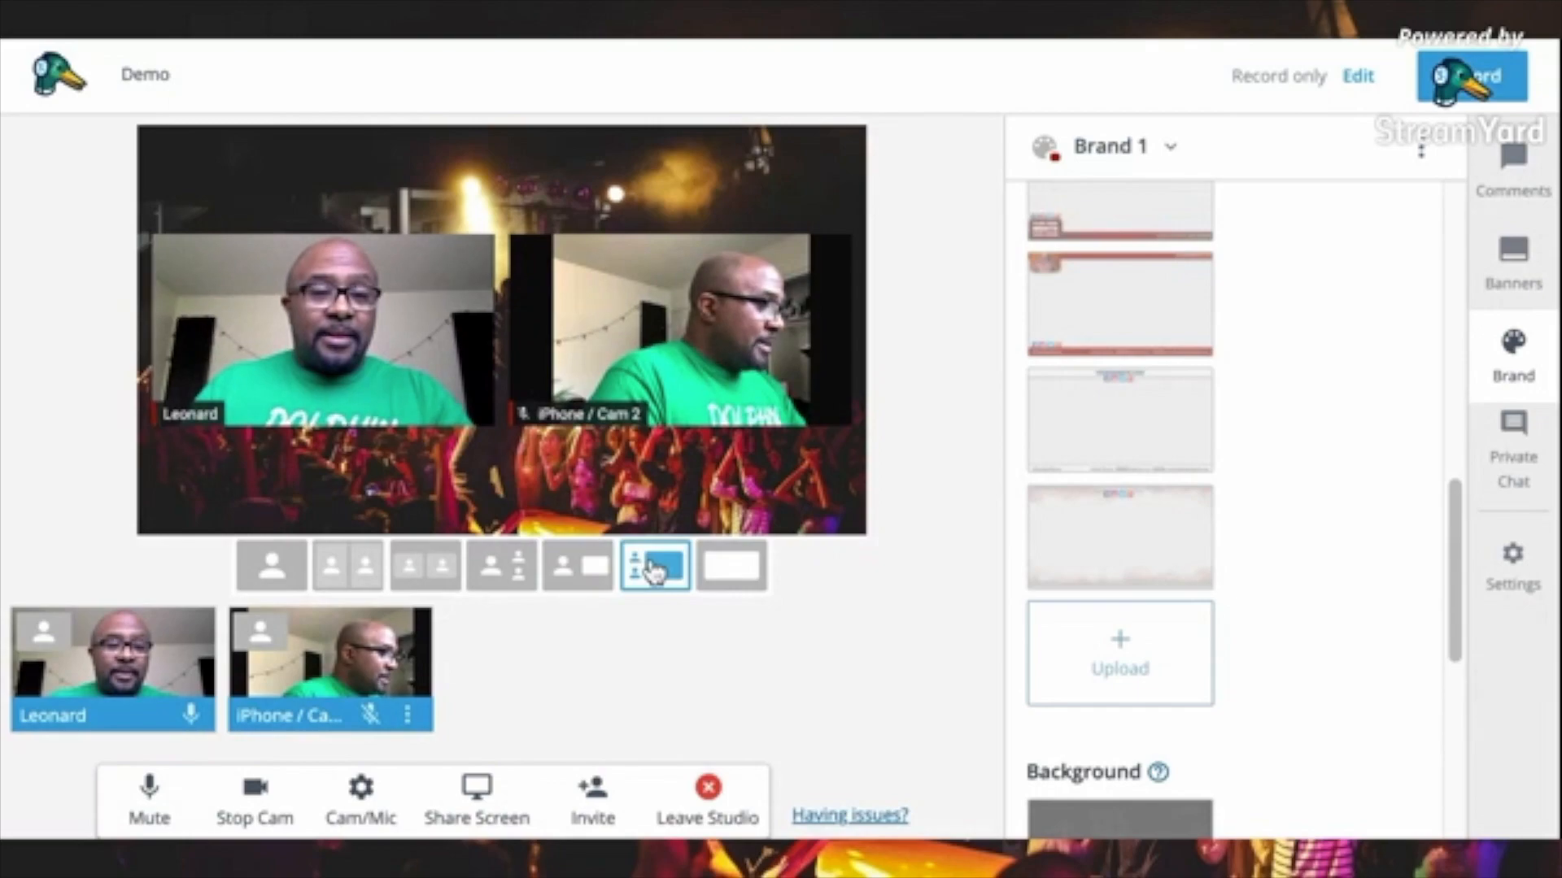
left_click(732, 574)
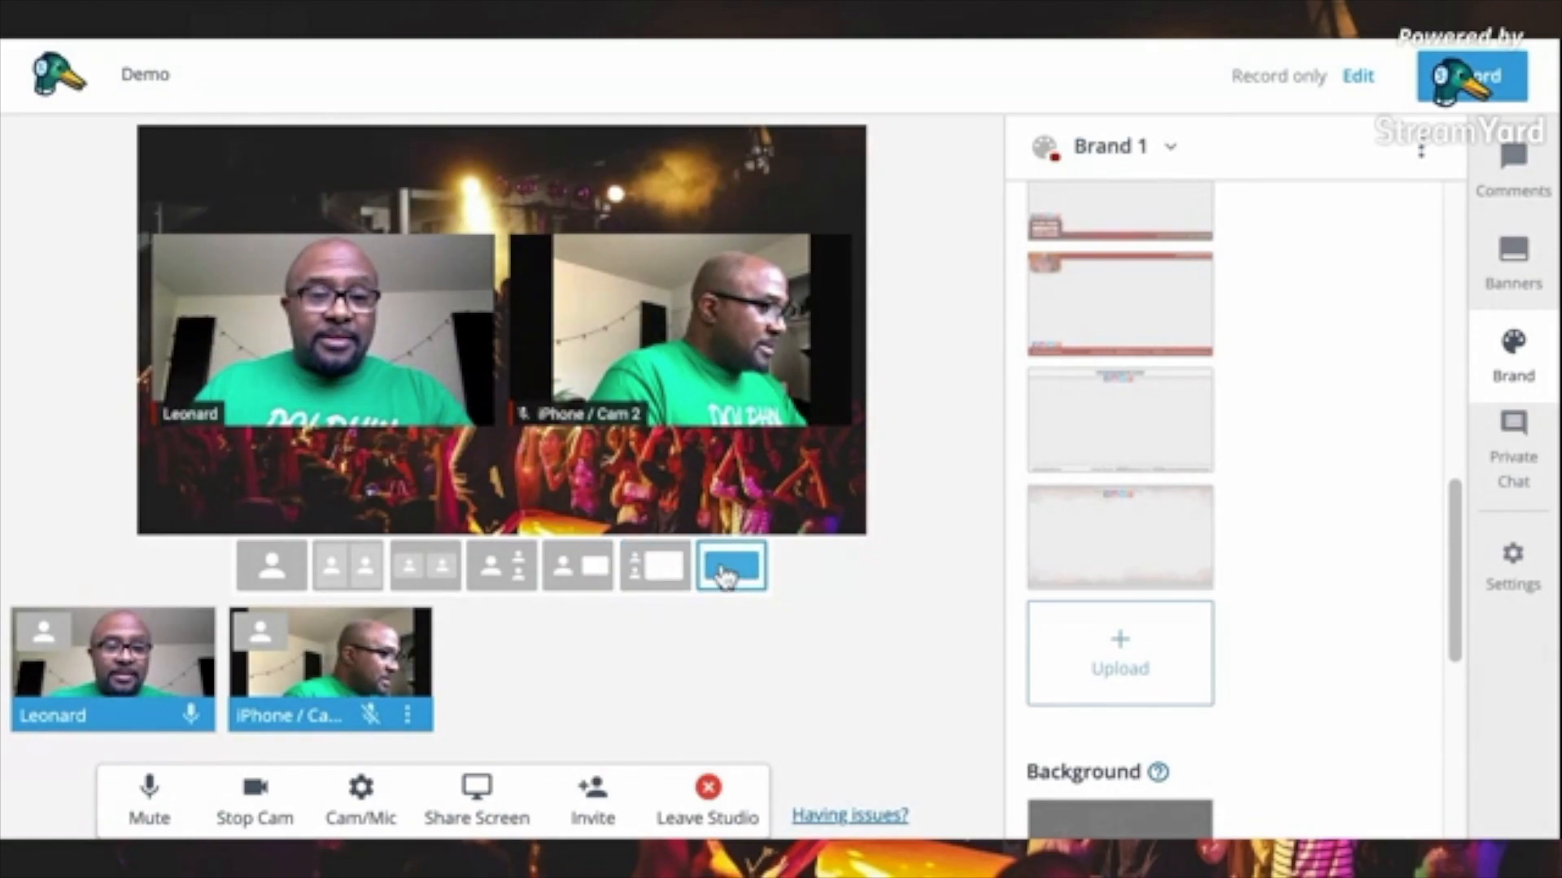
left_click(654, 571)
left_click(581, 578)
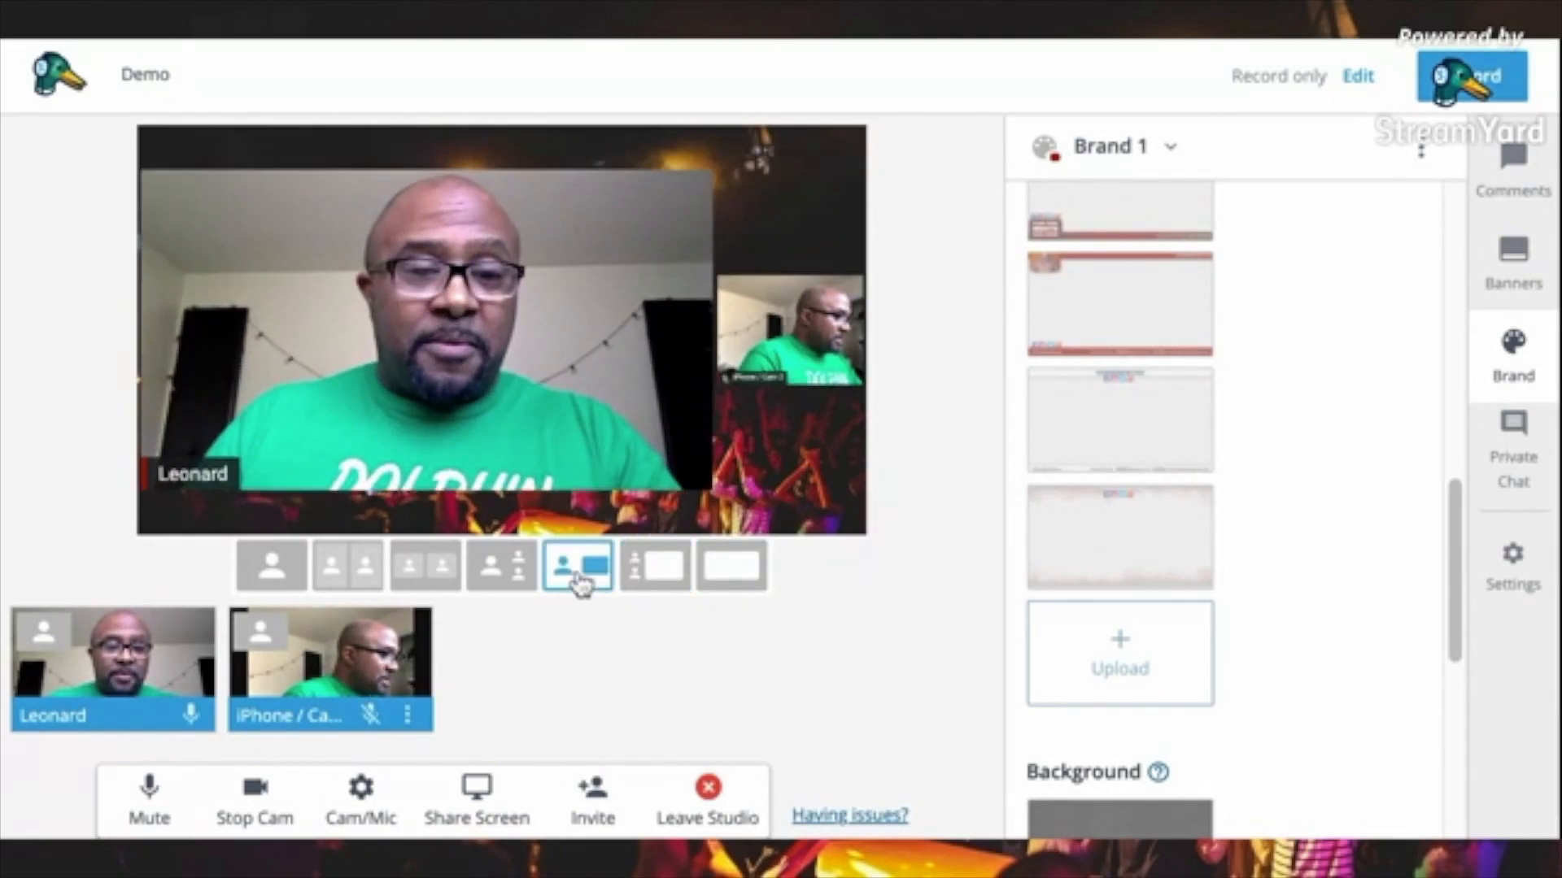
left_click(505, 576)
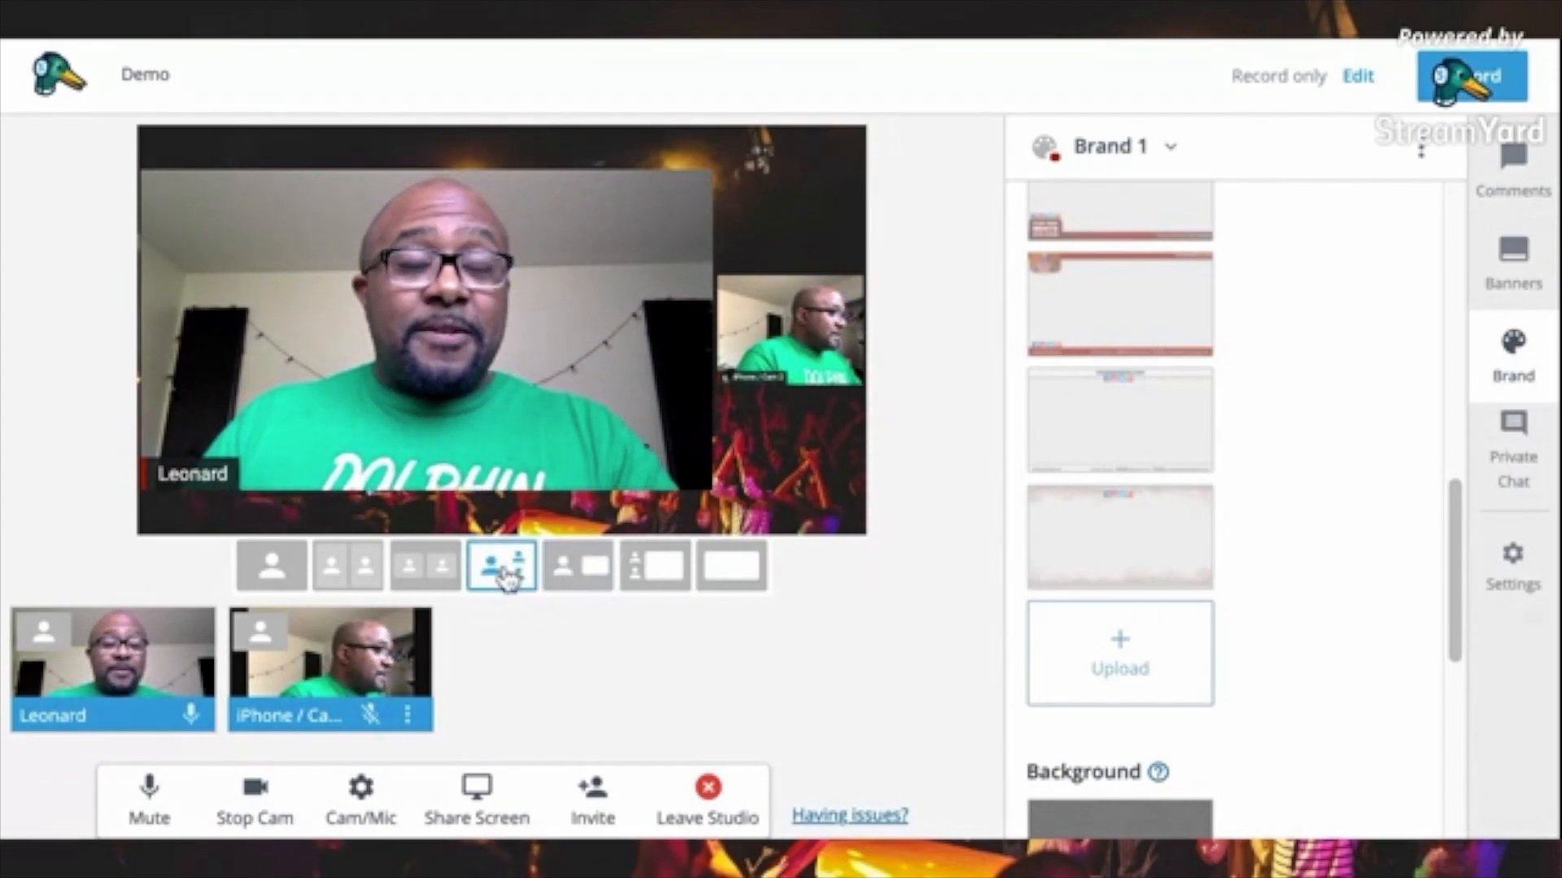
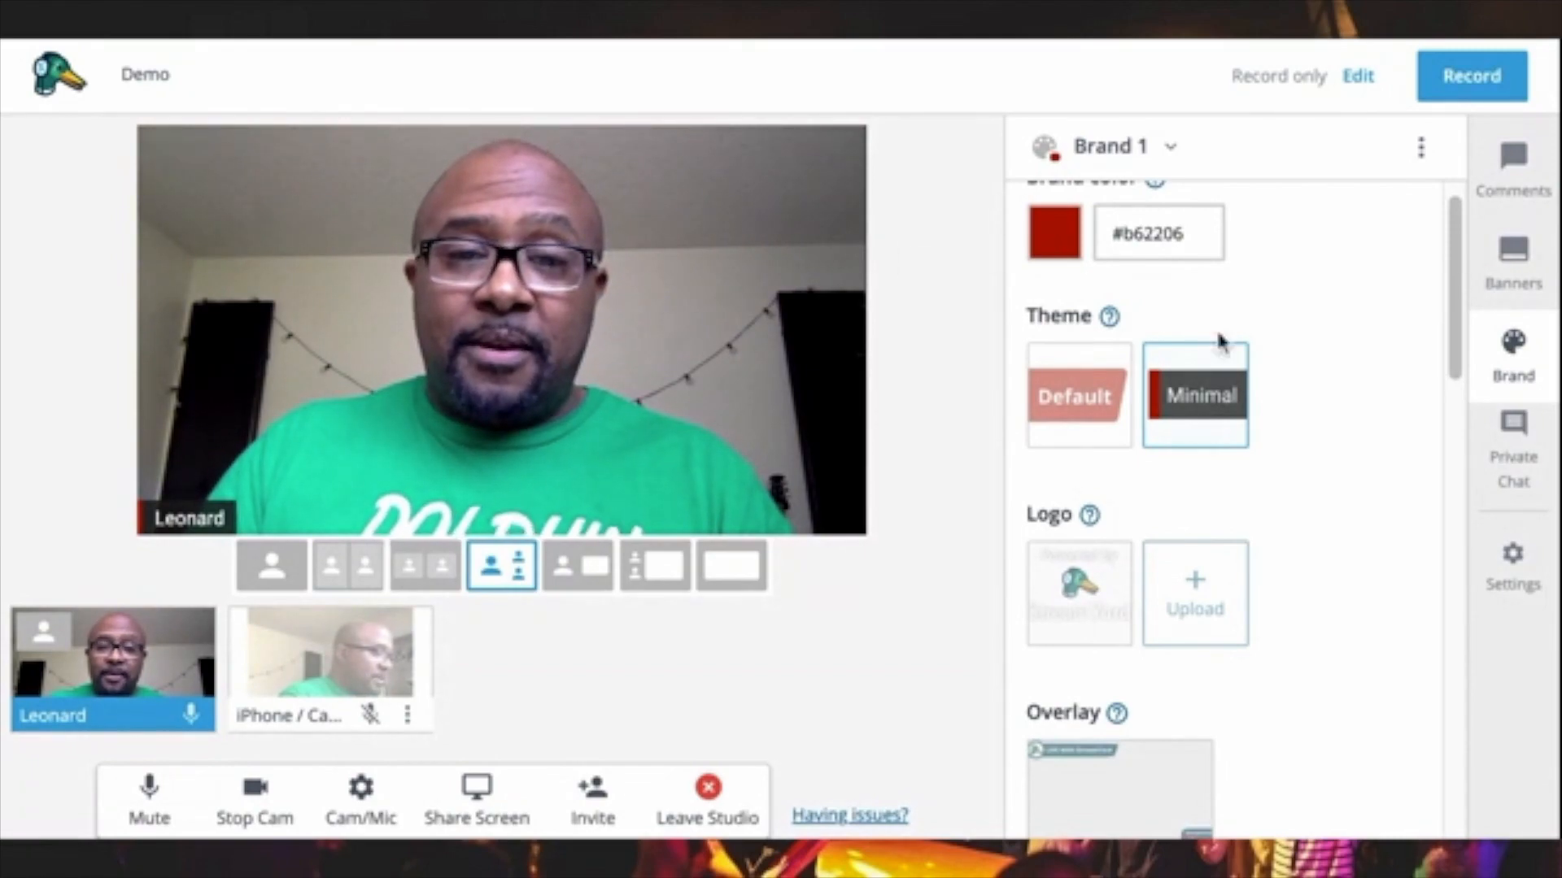
Set the brand theme to Default and try out the existing StreamYard logo.
scroll(1379, 335, "up", 1)
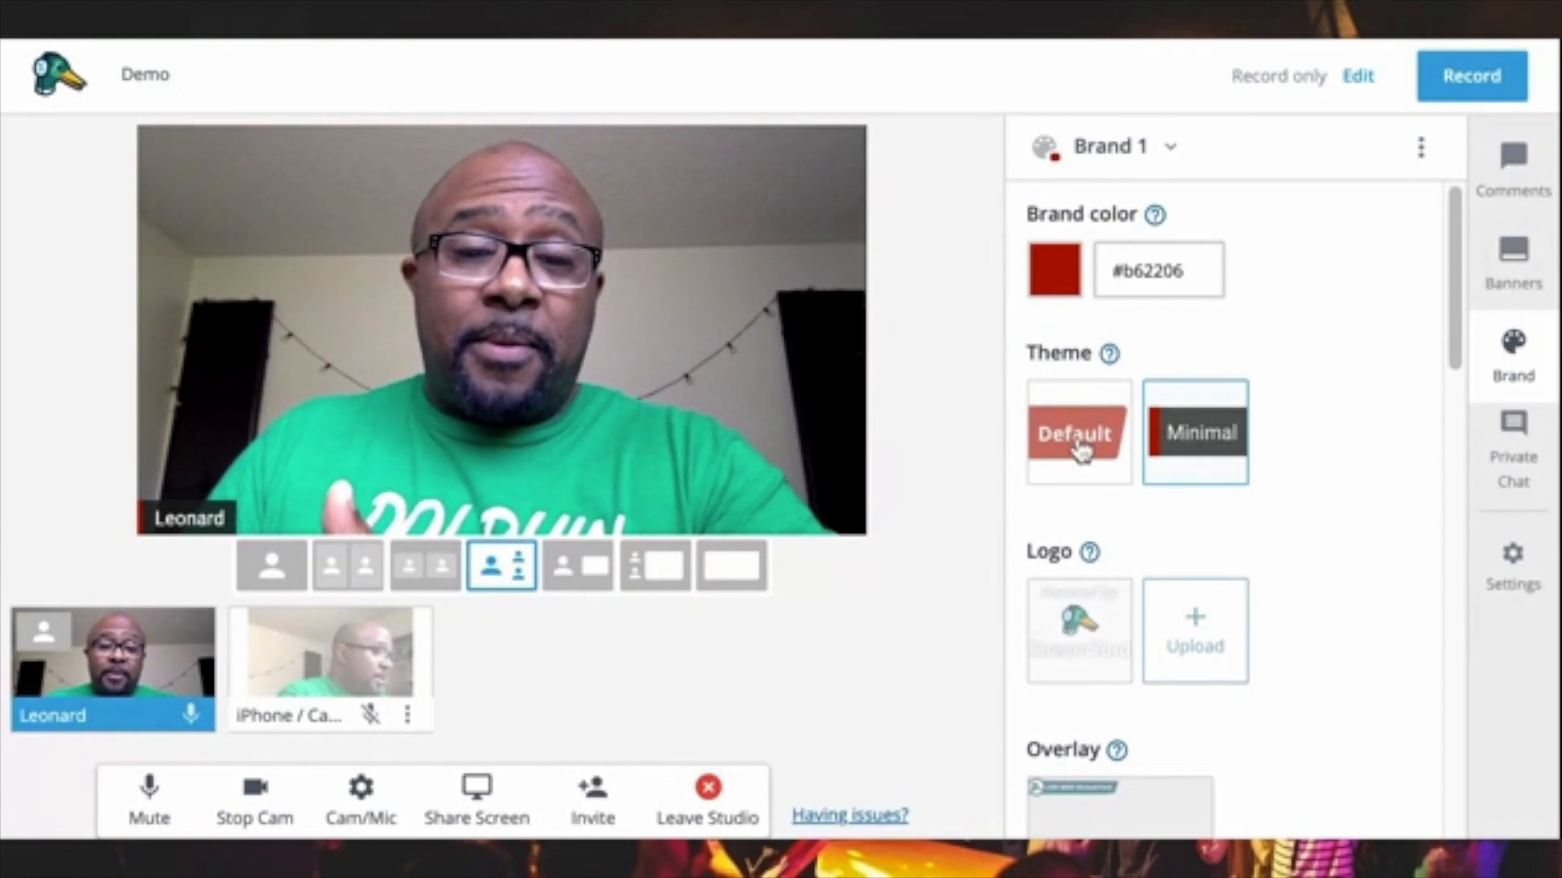
left_click(1081, 453)
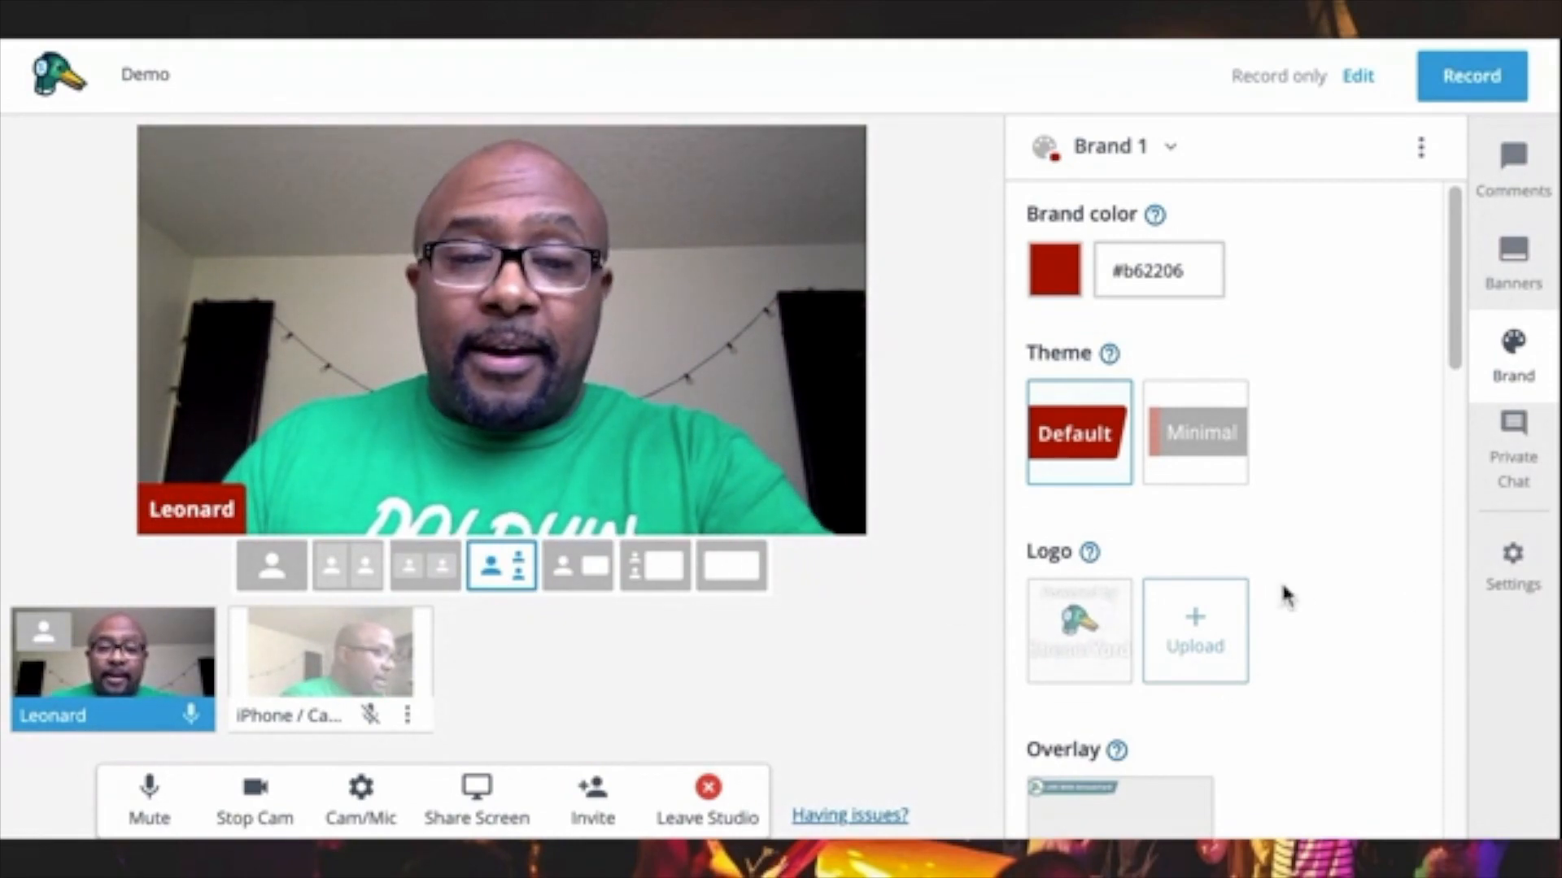
scroll(1283, 570, "down", 1)
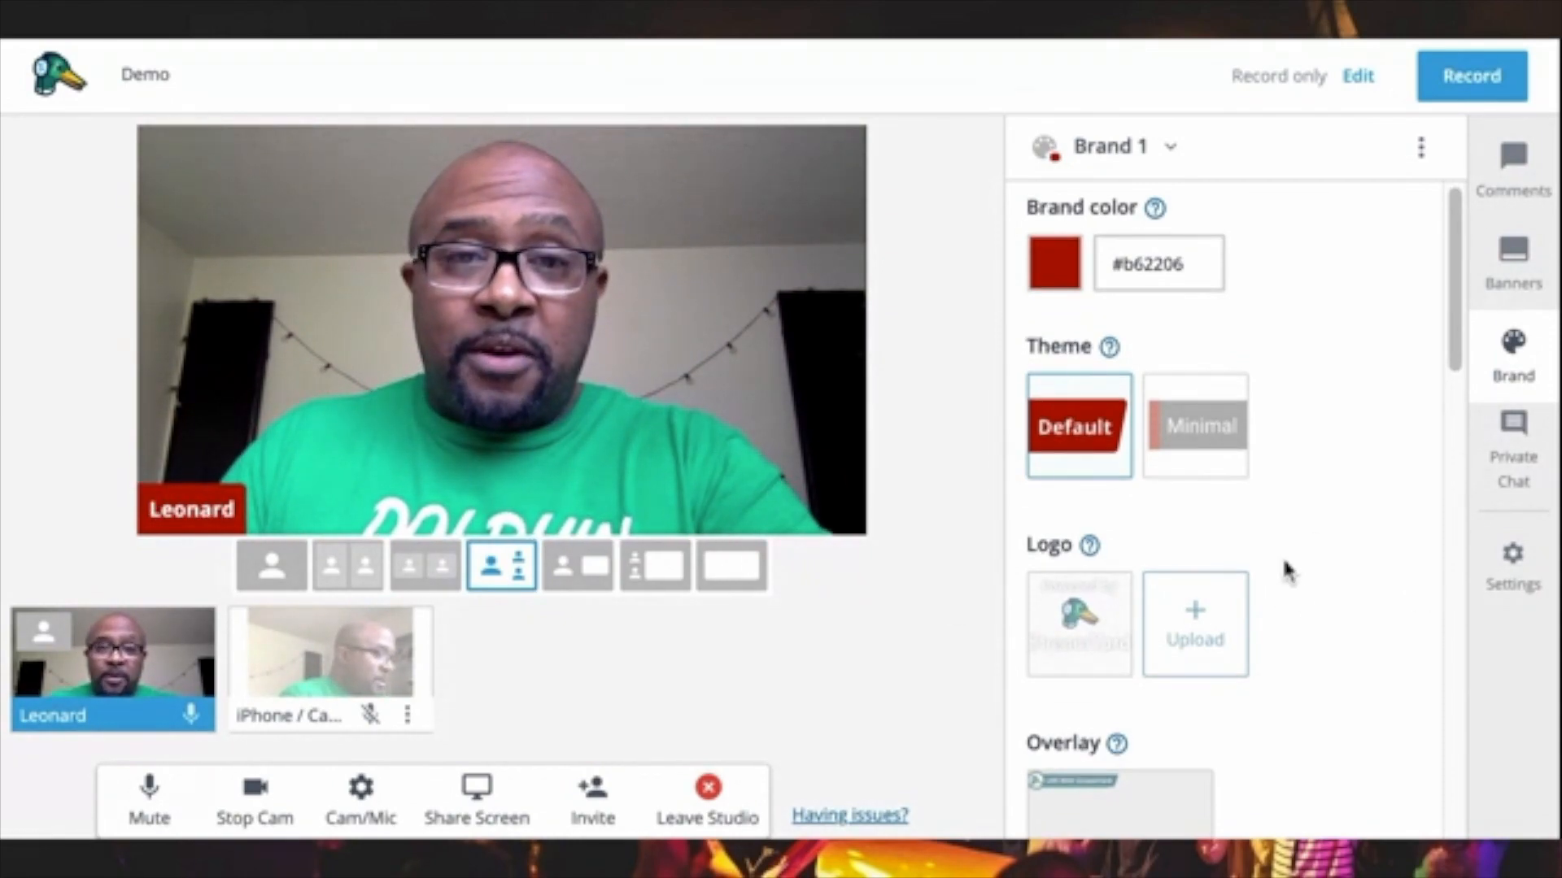
left_click(1077, 602)
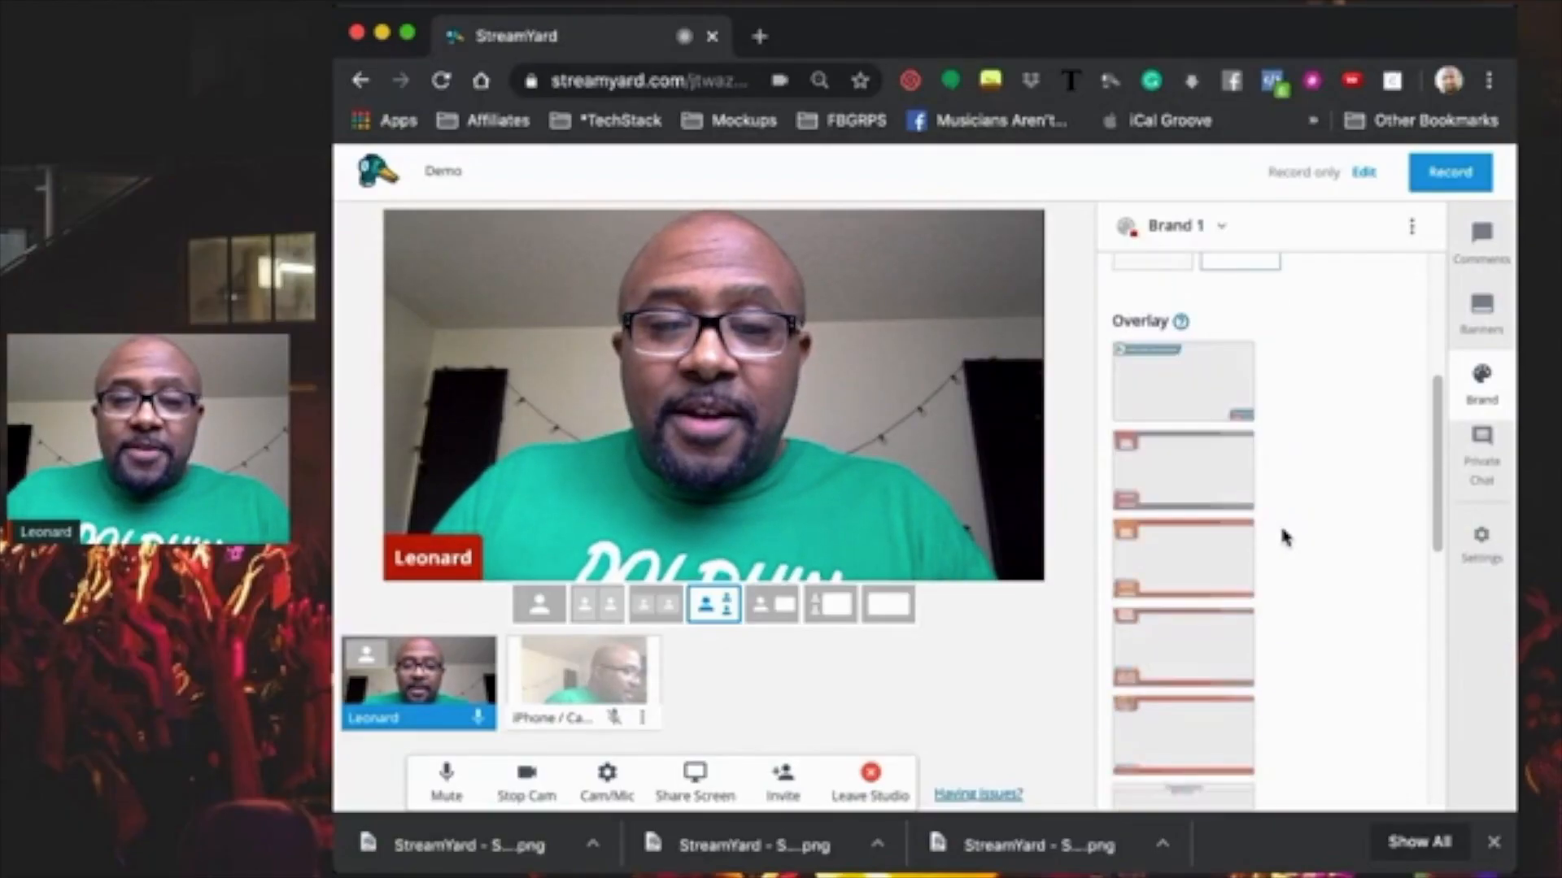
Show the "LIVE With StreamYard" overlay on the stream and hide it again.
scroll(1282, 537, "up", 3)
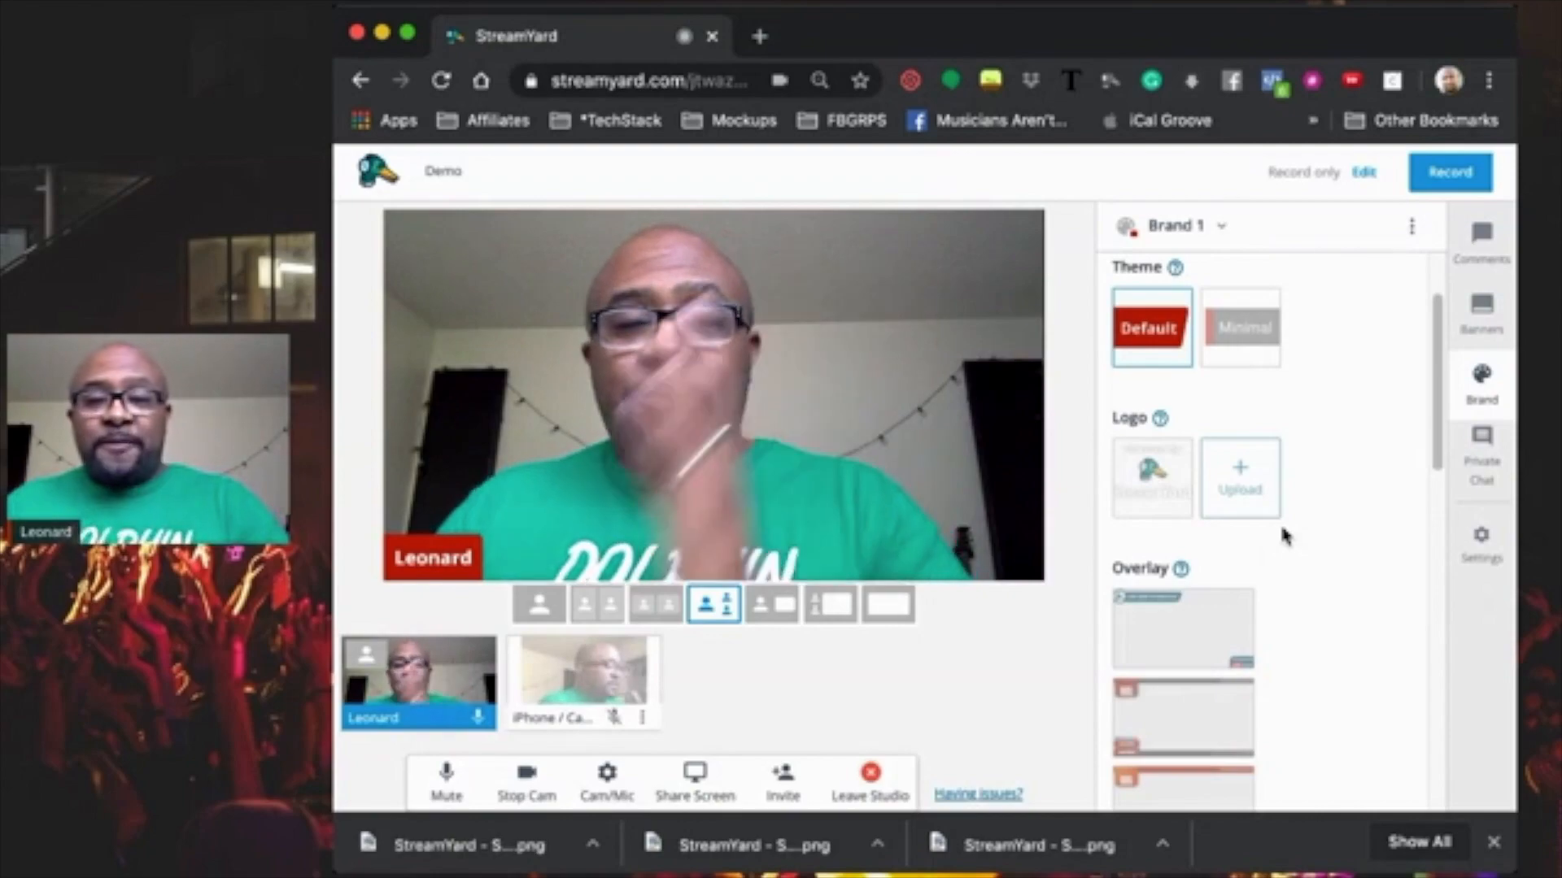
scroll(1283, 536, "down", 2)
scroll(1282, 537, "down", 2)
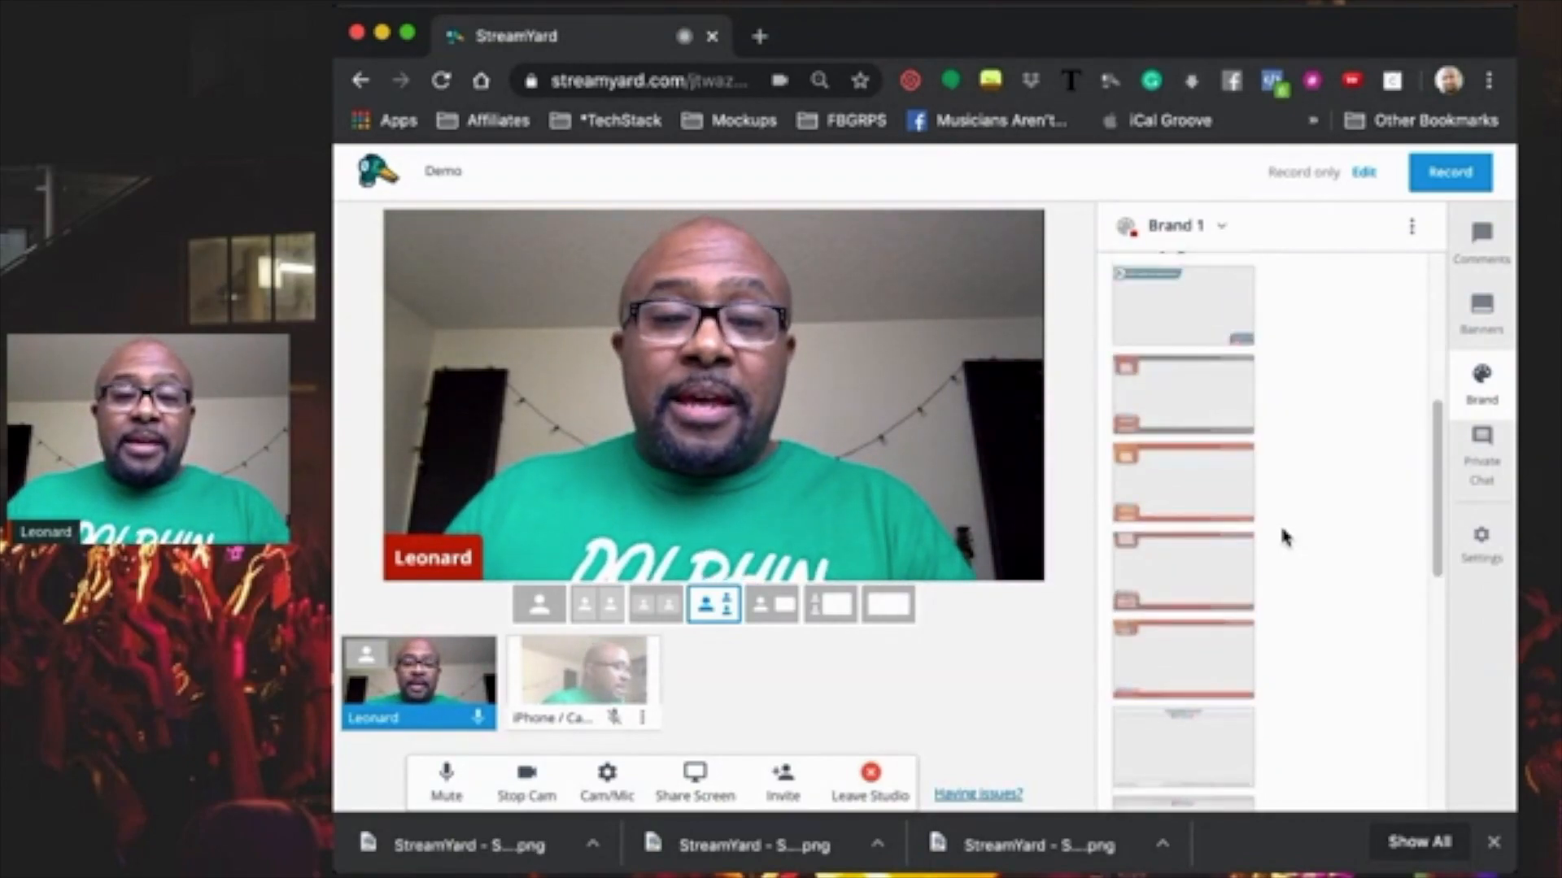
scroll(1283, 537, "up", 2)
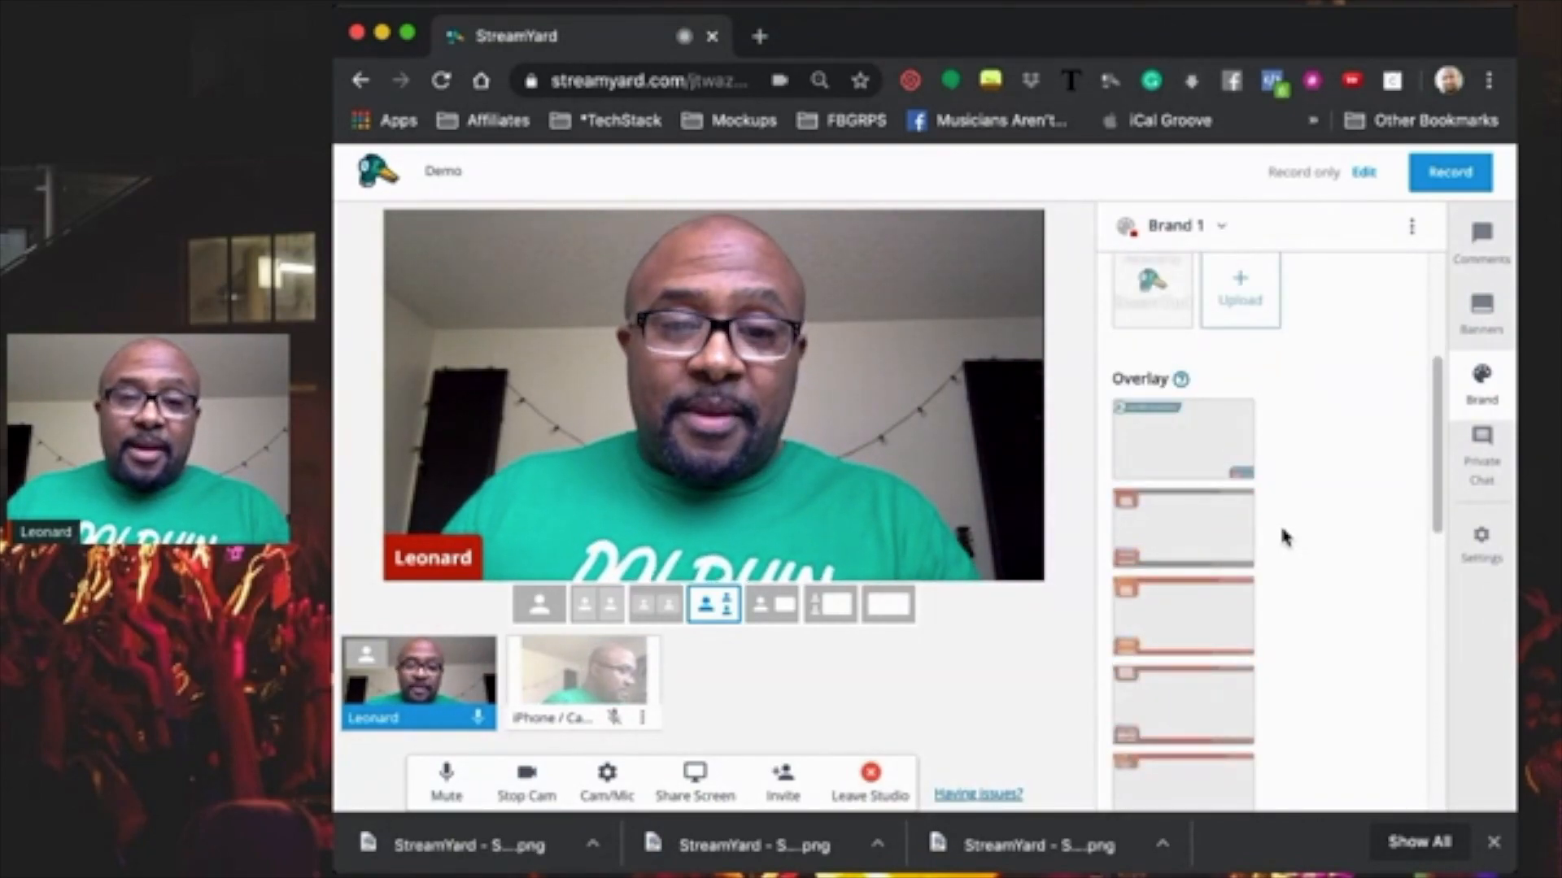
left_click(1177, 437)
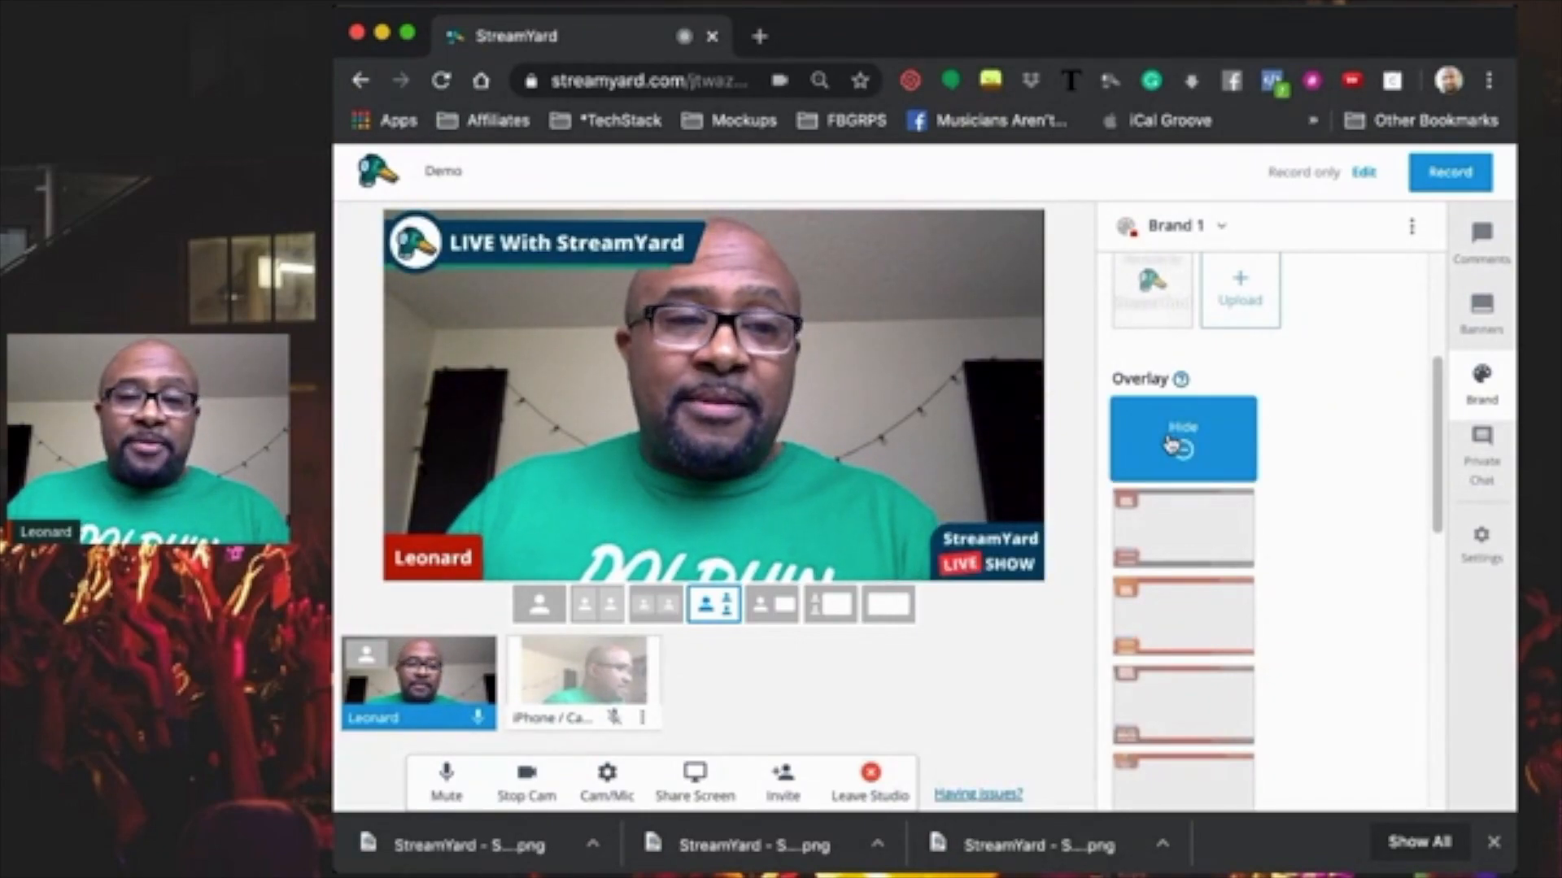
left_click(1175, 448)
Preview the red-barred website overlay and the light-barred one with centred social icons, and apply the dark textured overlay.
scroll(1356, 509, "down", 1)
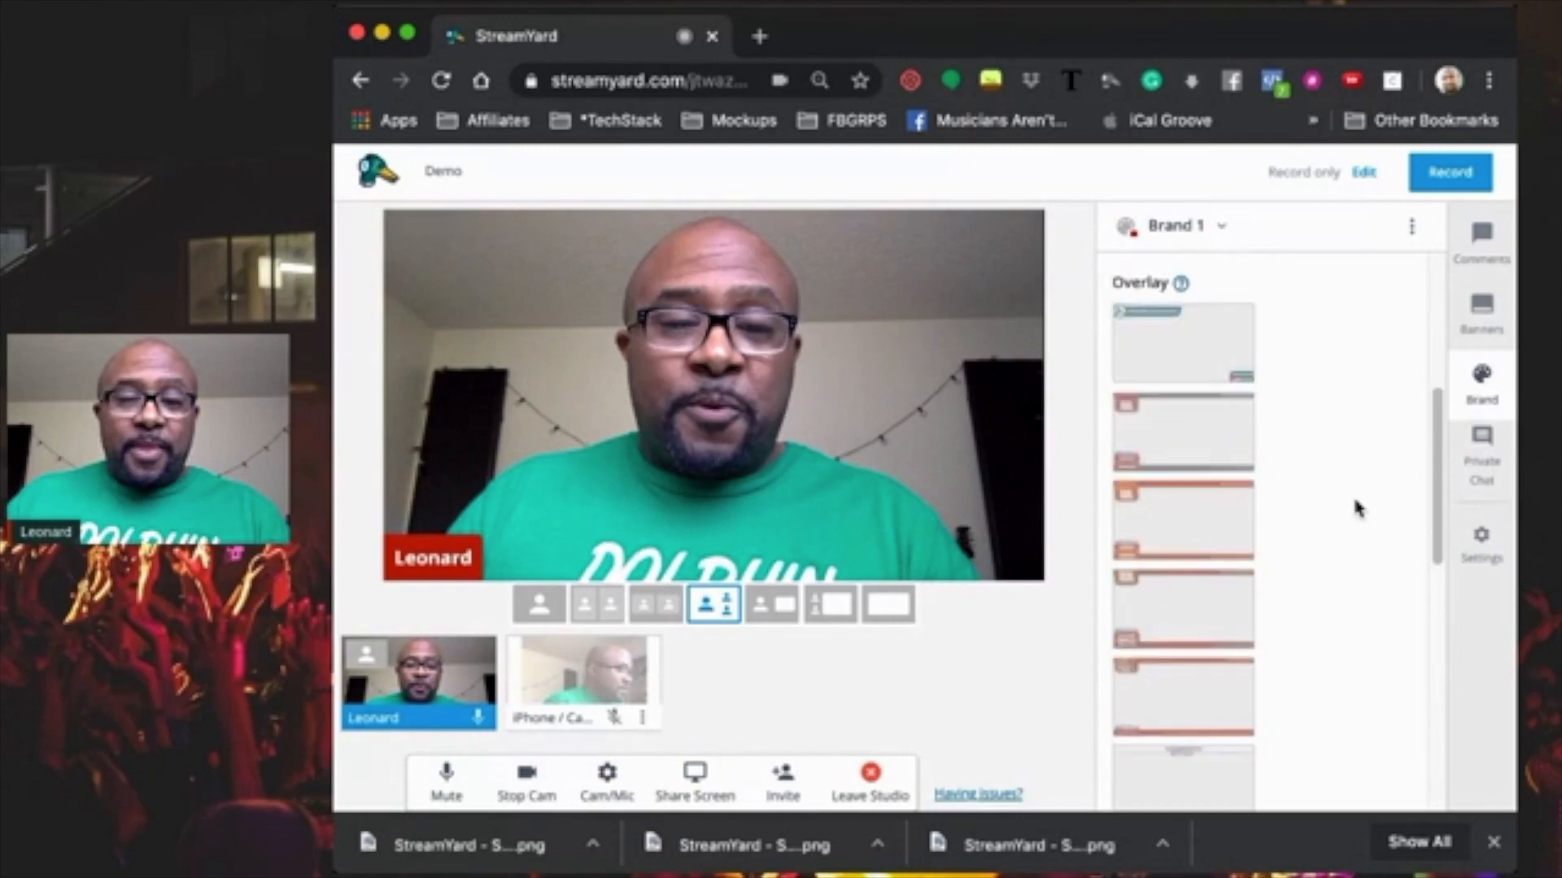
scroll(1356, 509, "down", 1)
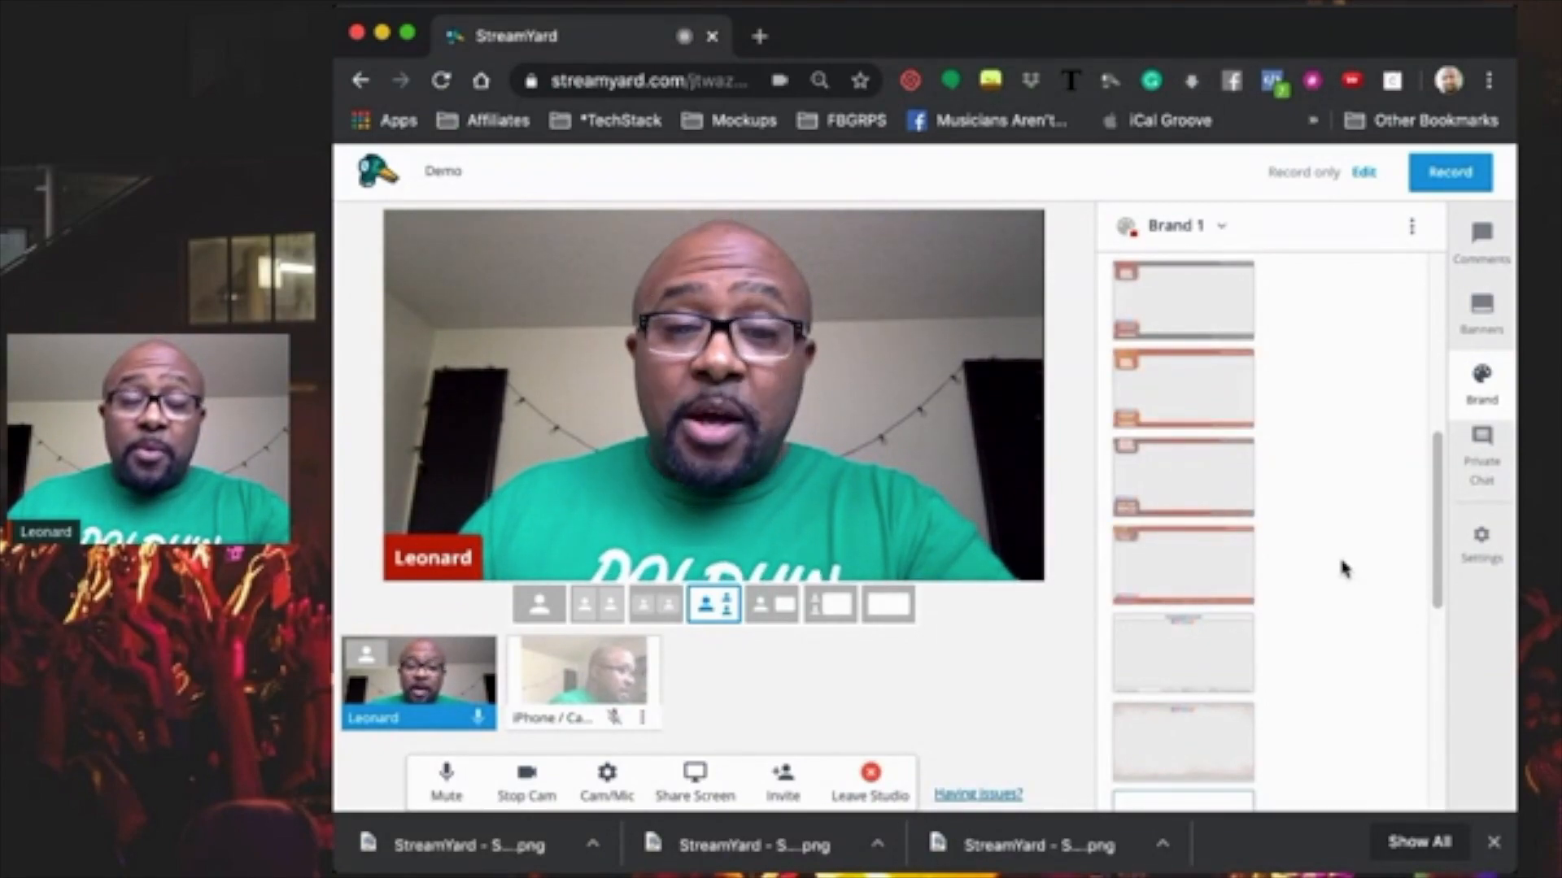
mouse_move(1252, 582)
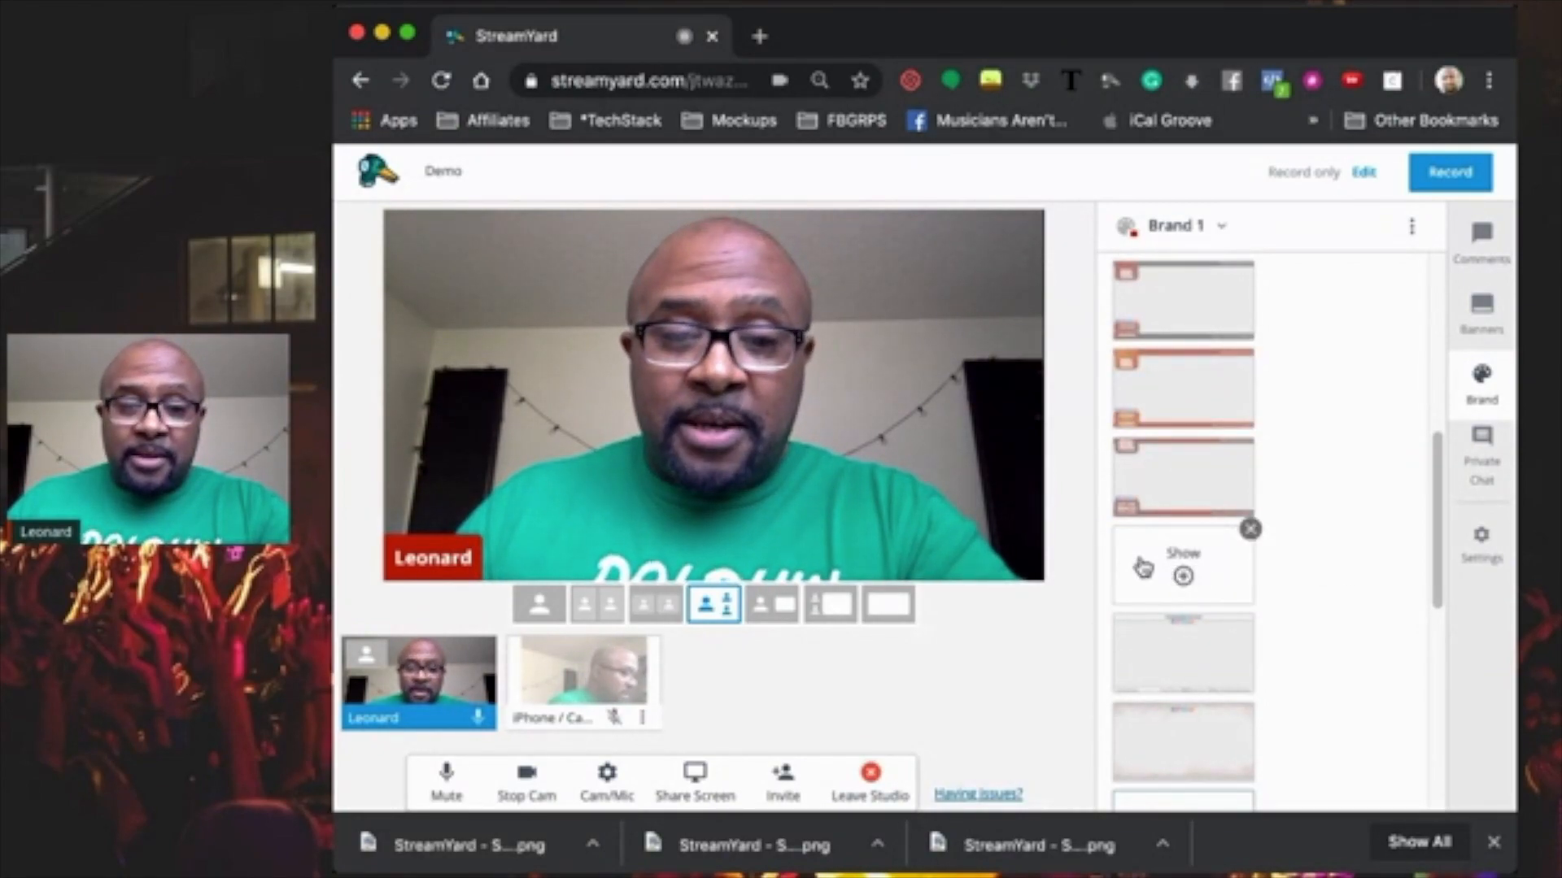
left_click(1144, 567)
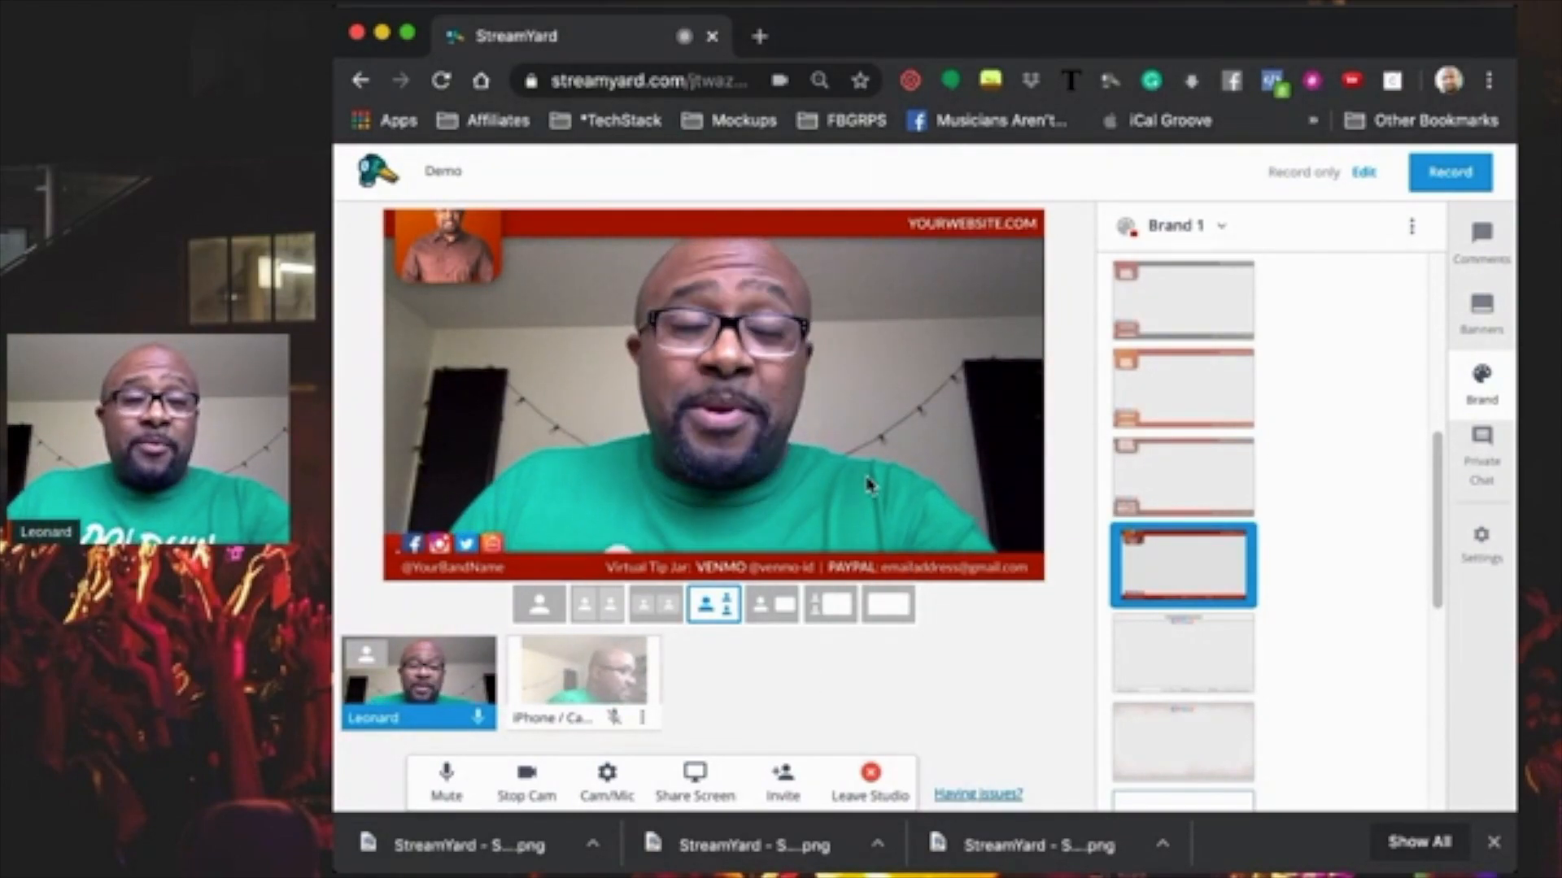
mouse_move(1196, 638)
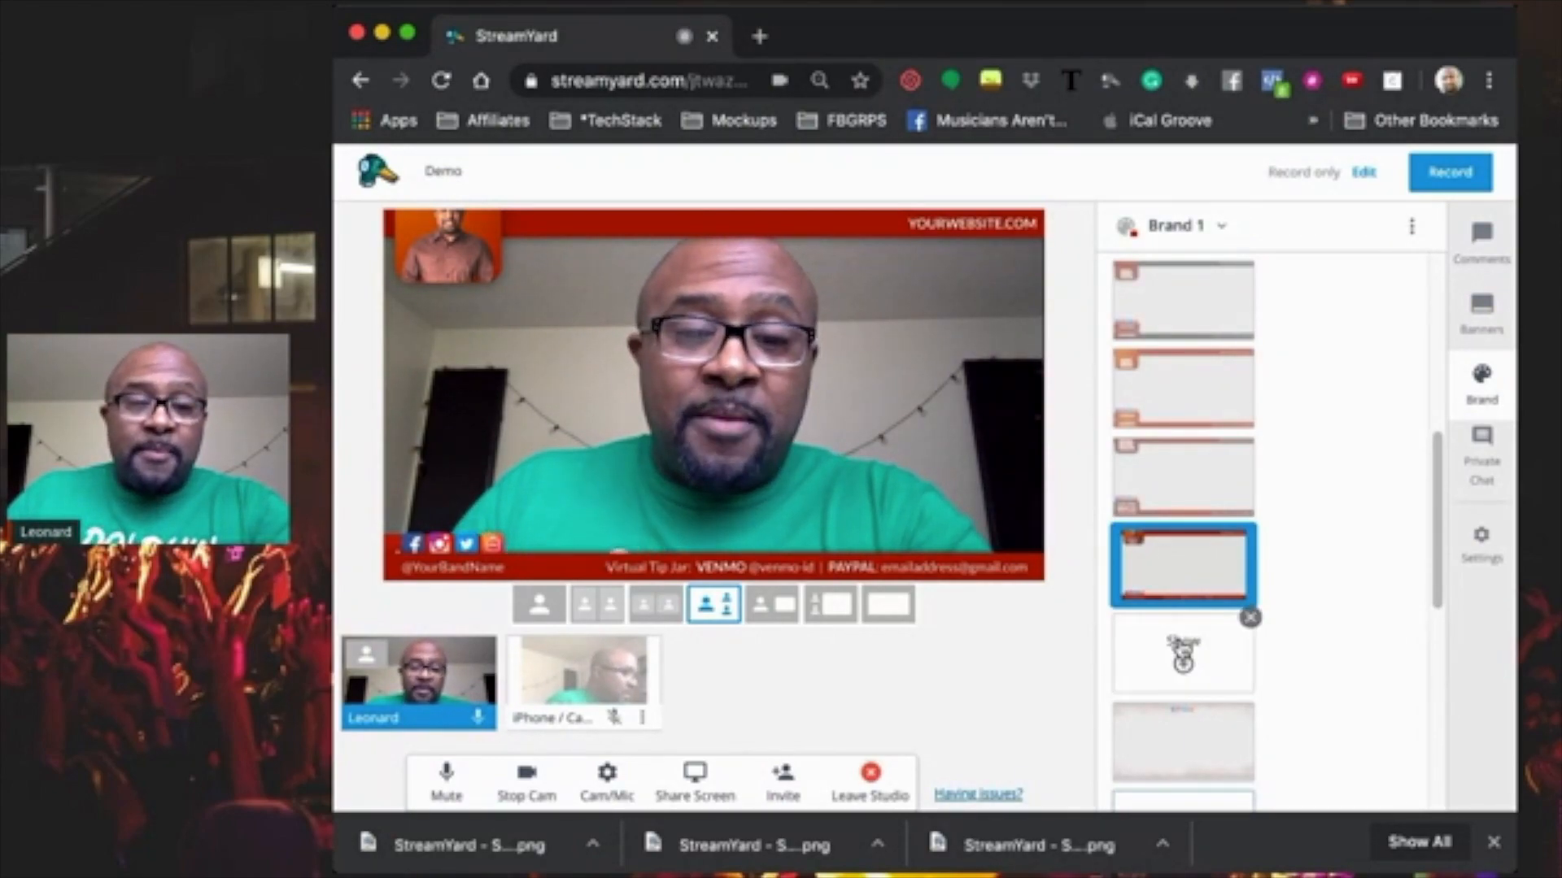
left_click(1184, 659)
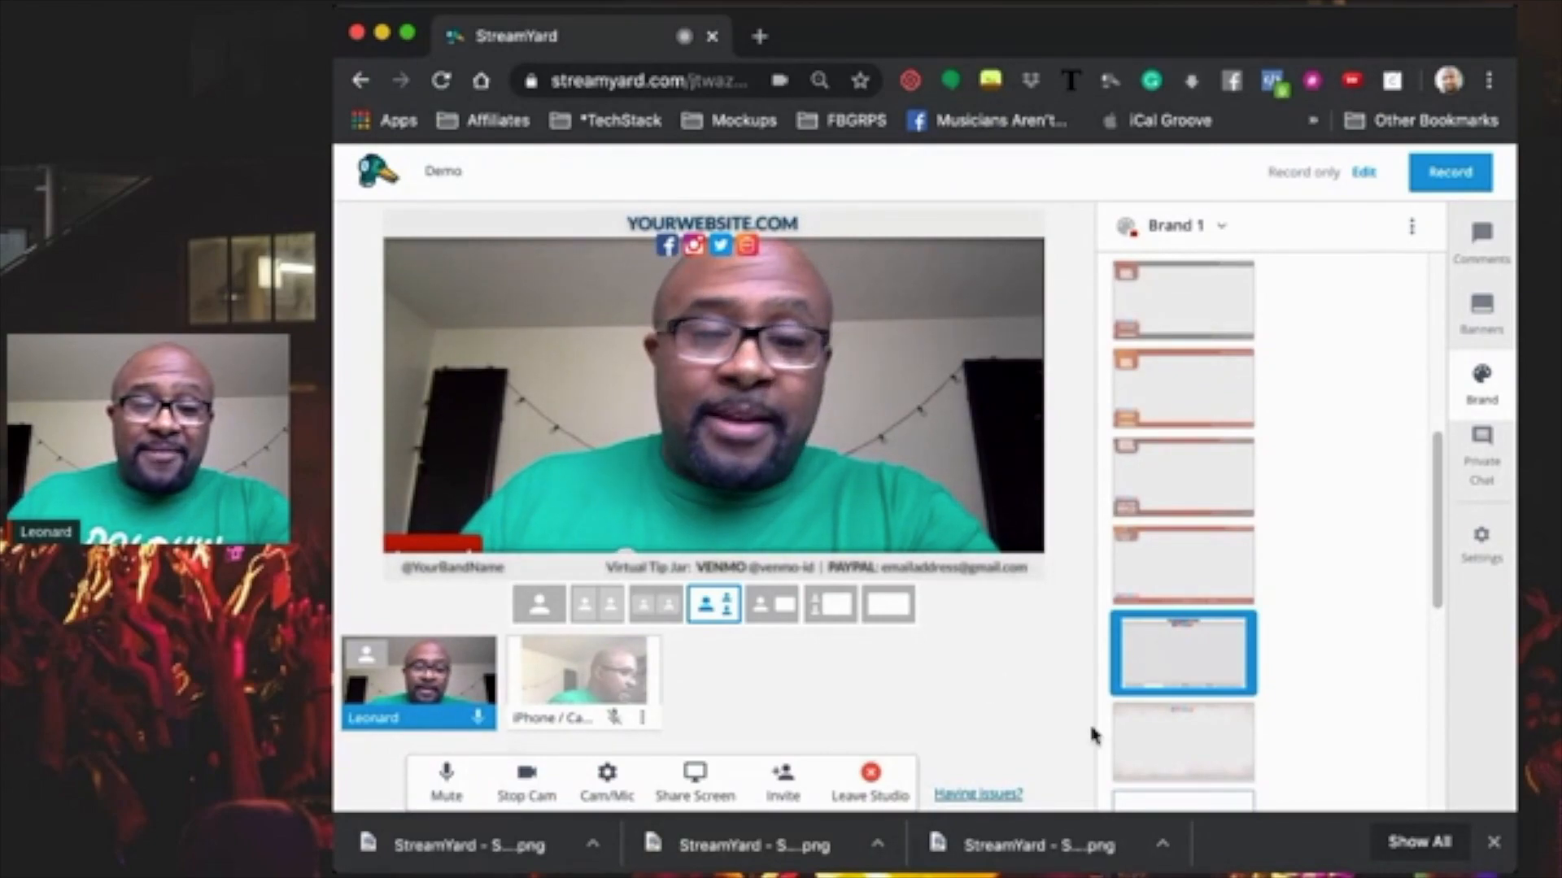
left_click(1177, 751)
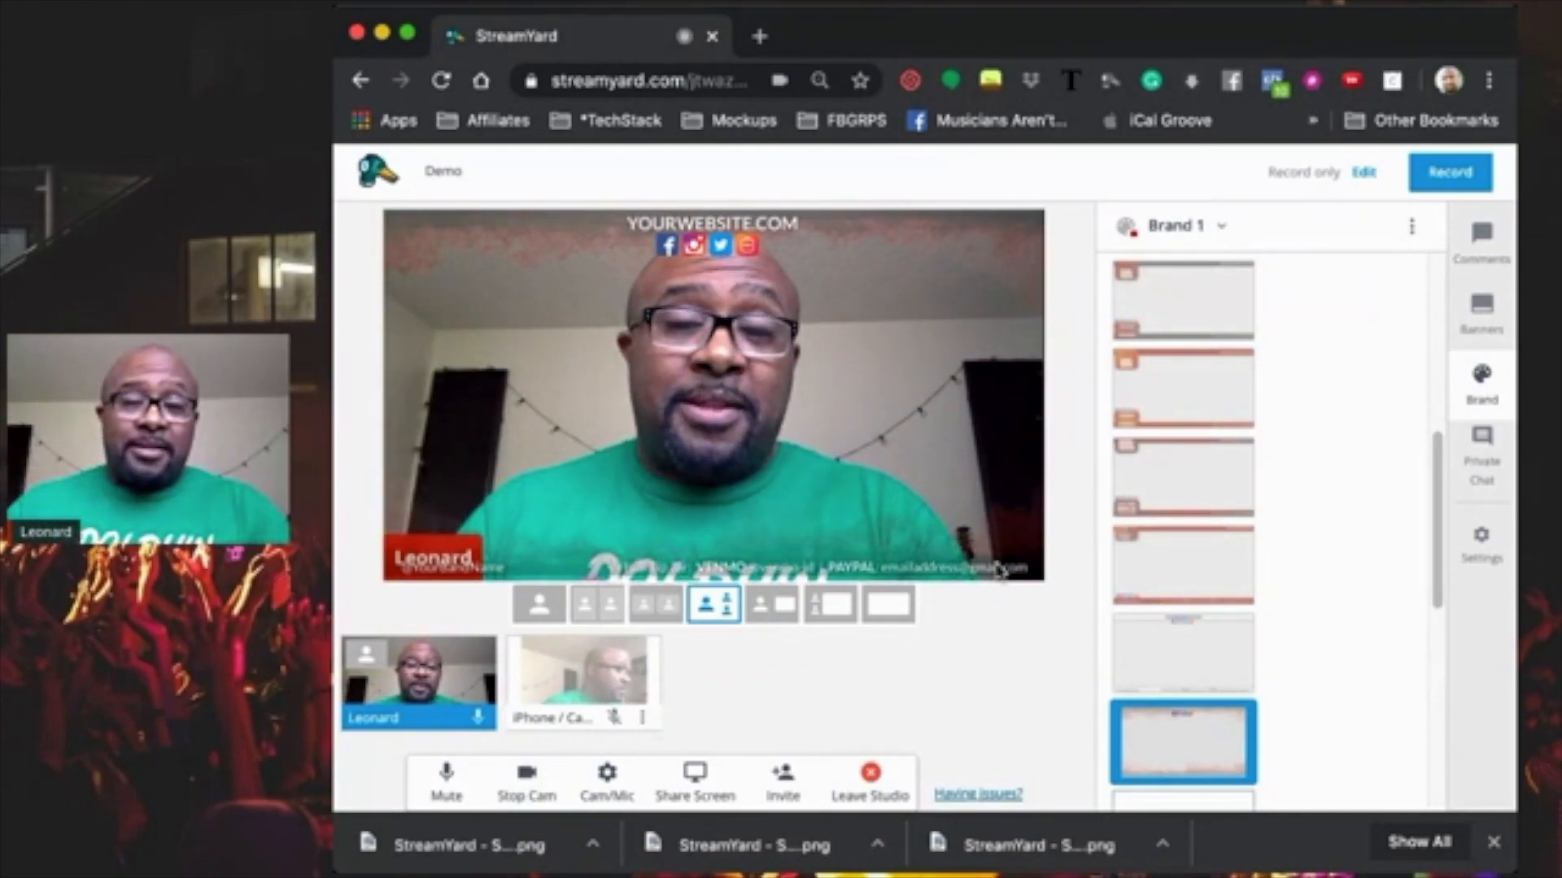
Add the iPhone / Cam 2 camera to the stream and arrange both cameras in the small side-by-side layout.
mouse_move(579, 679)
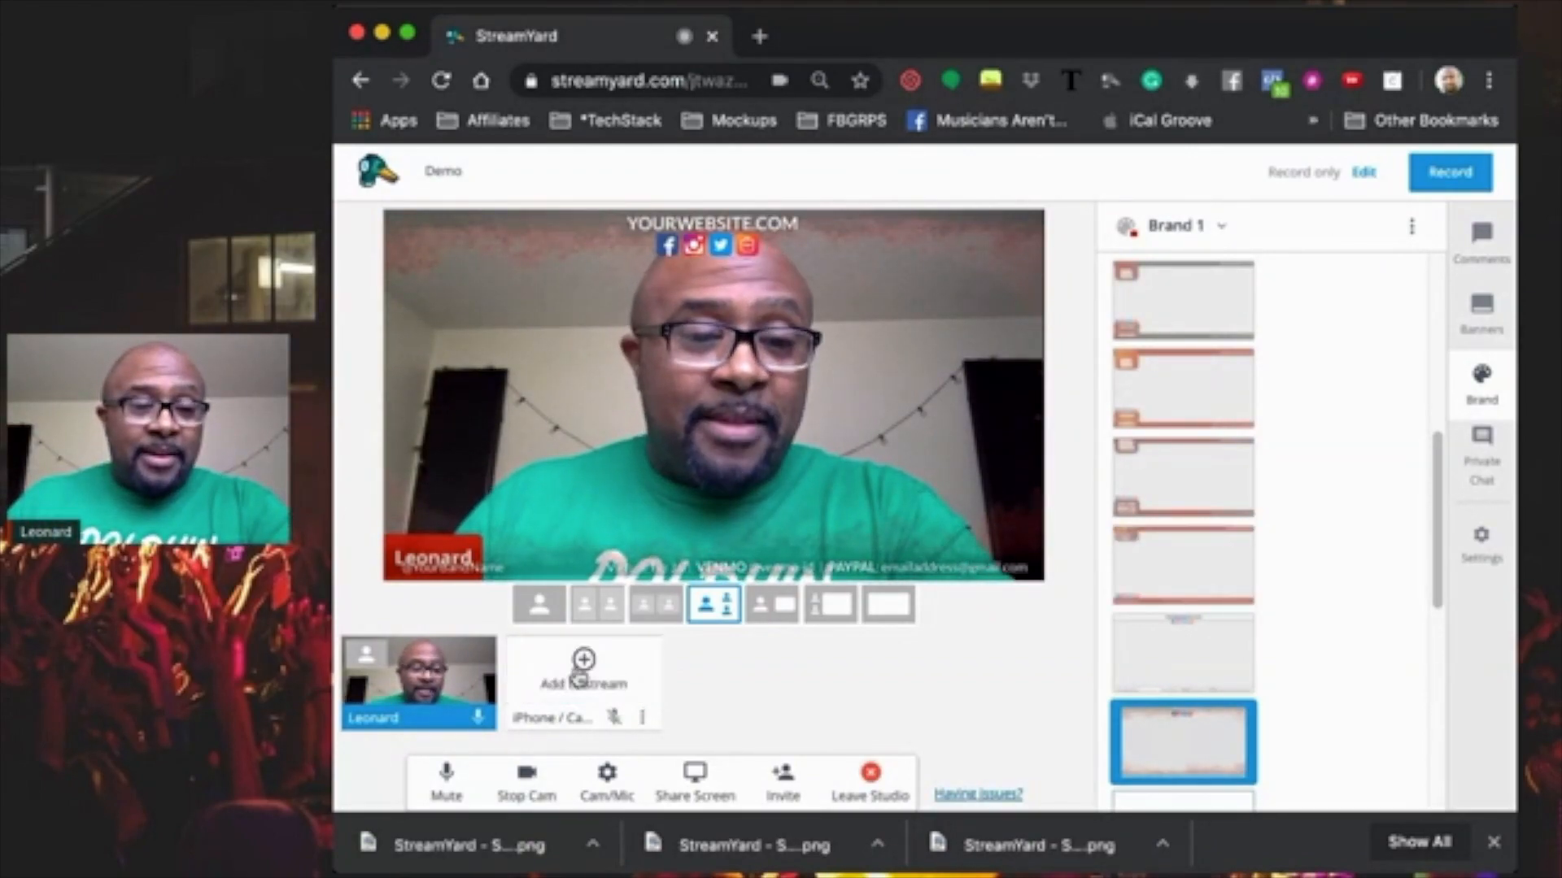
left_click(584, 671)
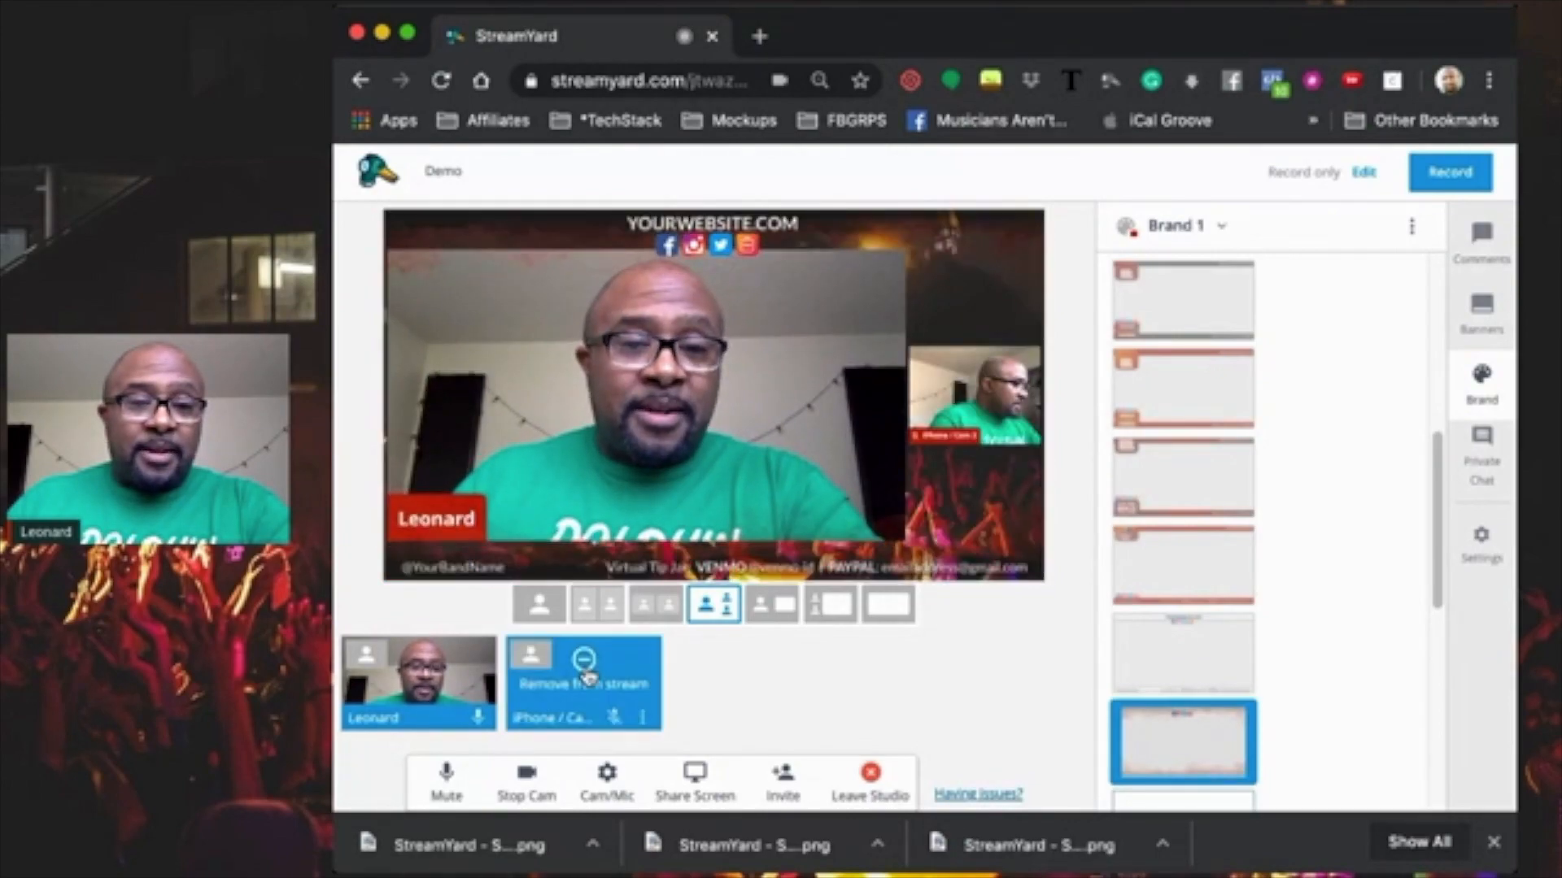
scroll(1329, 656, "down", 5)
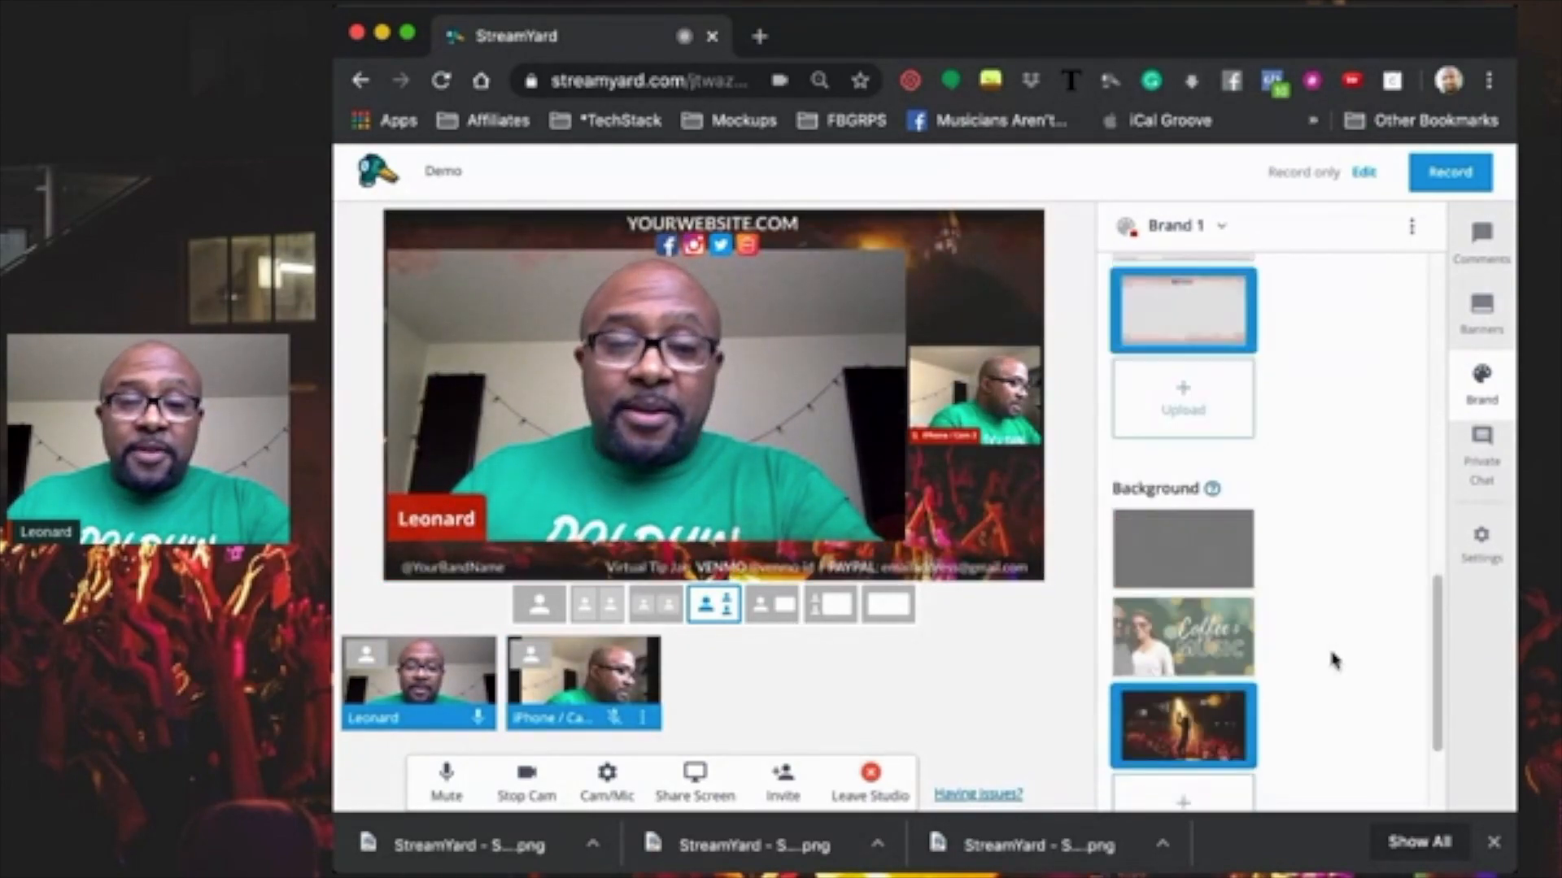
scroll(1334, 661, "up", 2)
scroll(1334, 660, "down", 2)
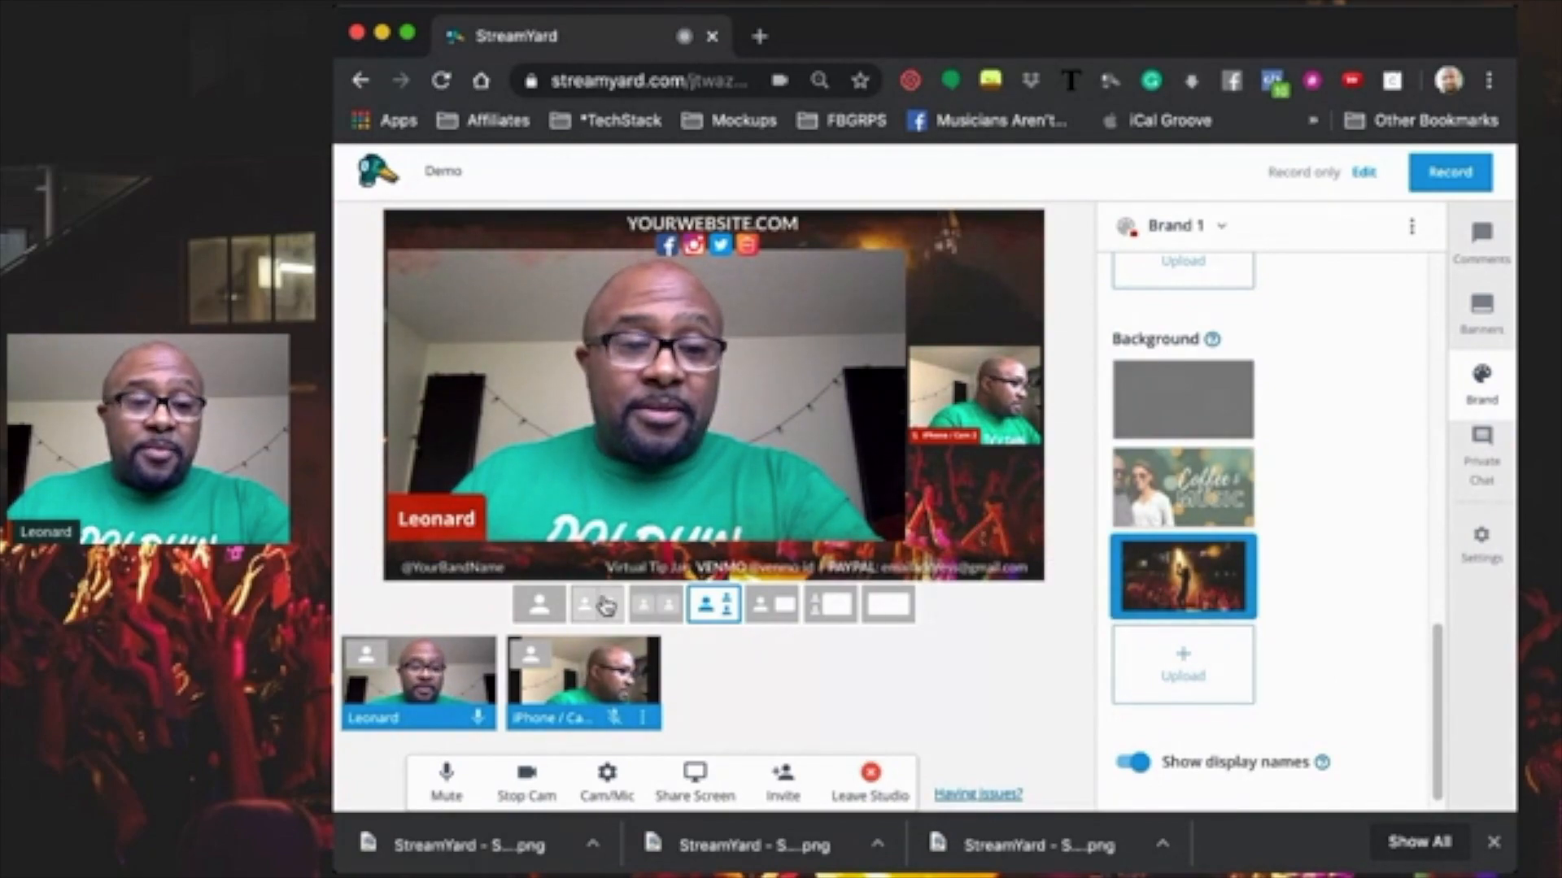
left_click(777, 610)
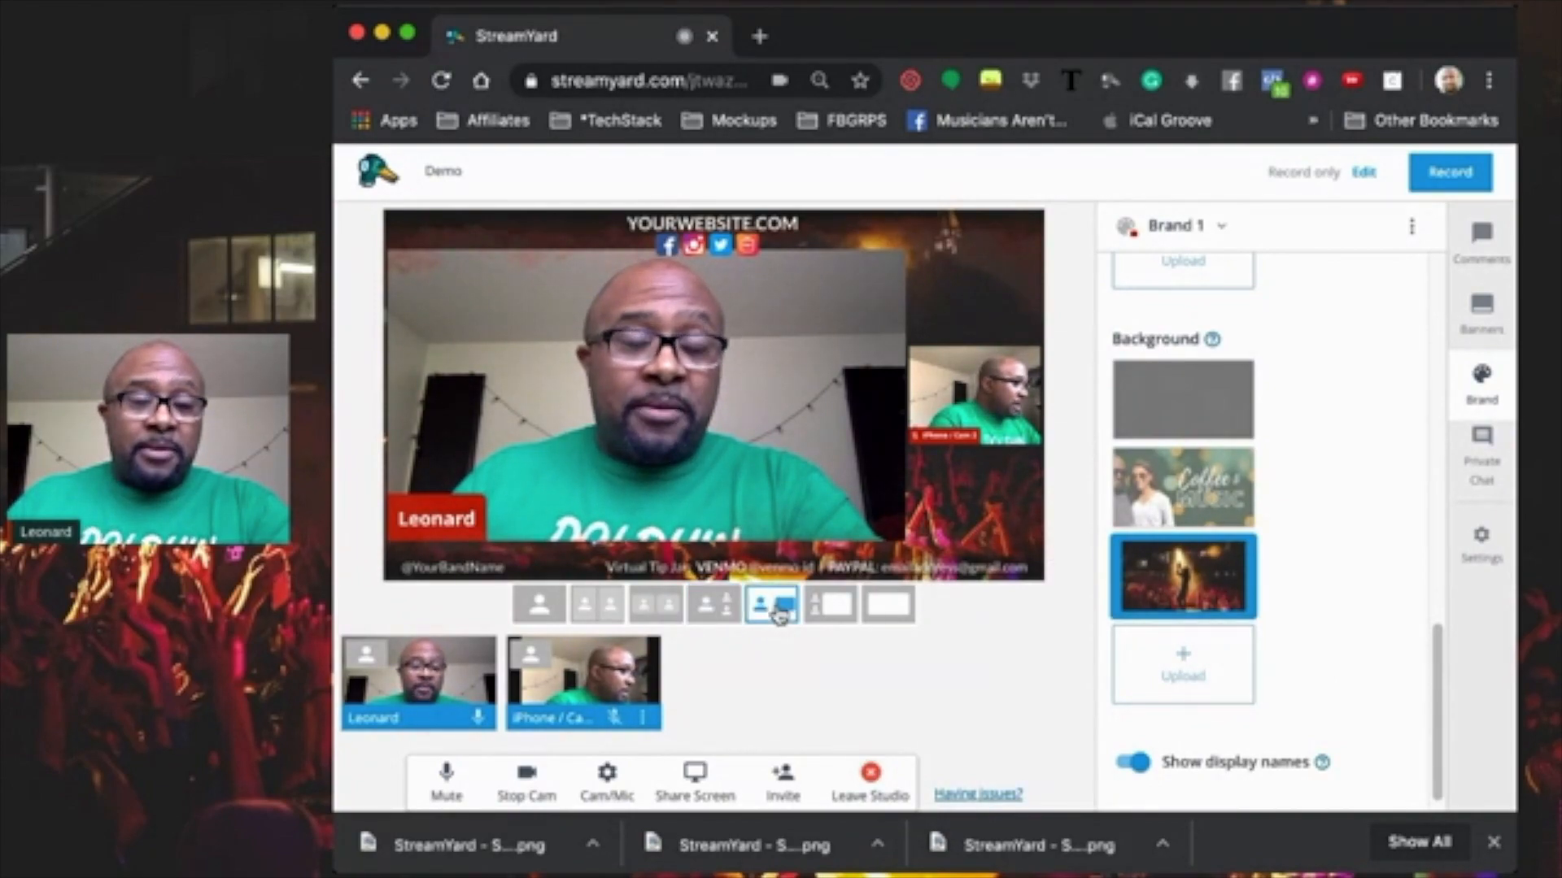
left_click(654, 610)
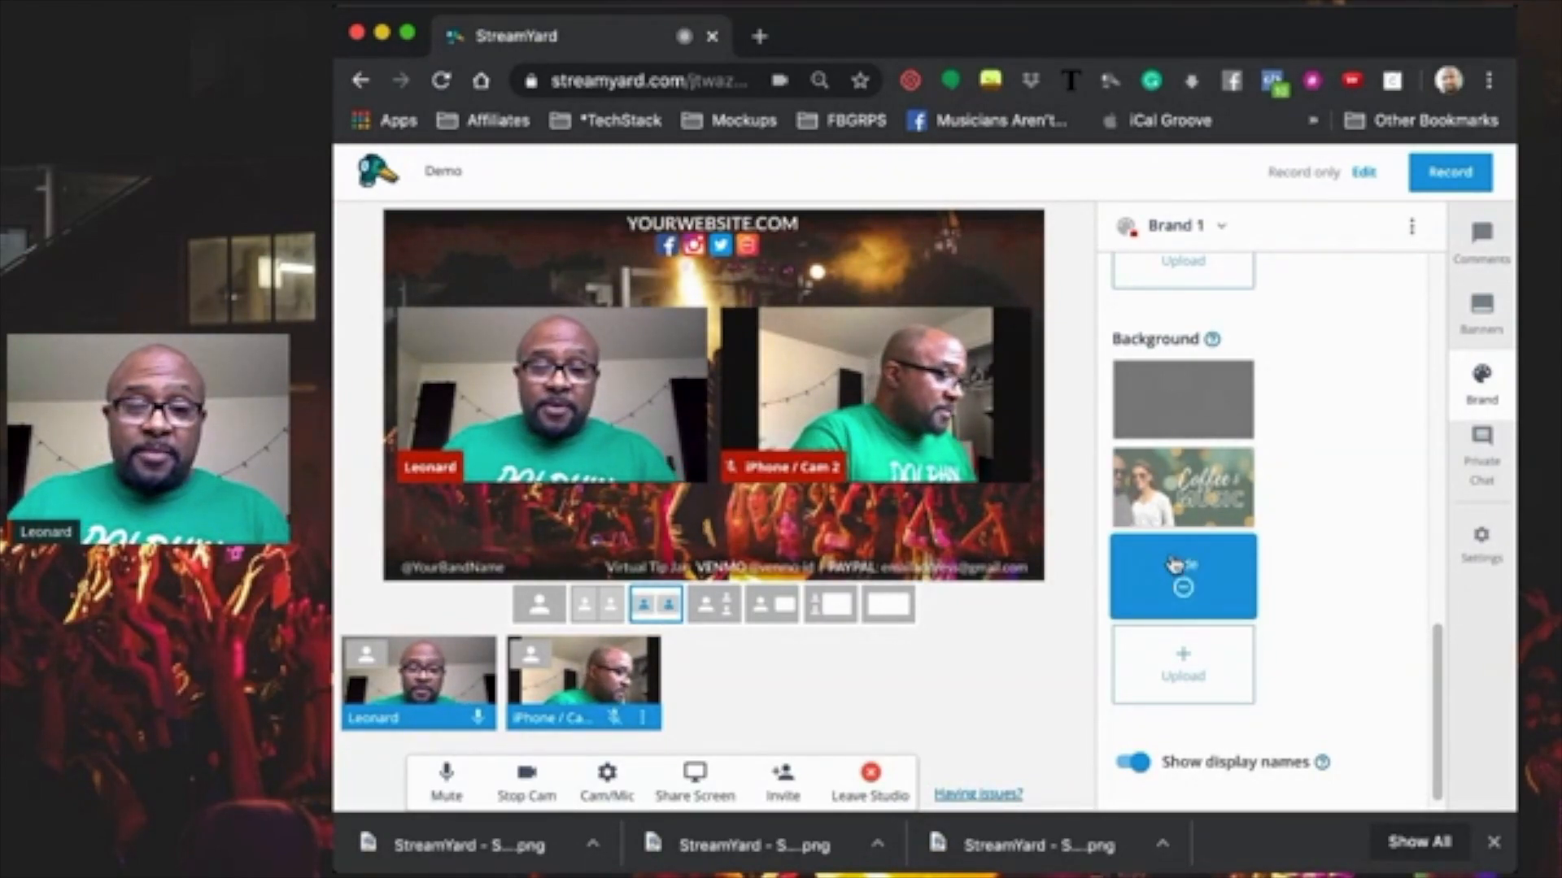
Hide the concert crowd background behind the cameras.
left_click(1185, 587)
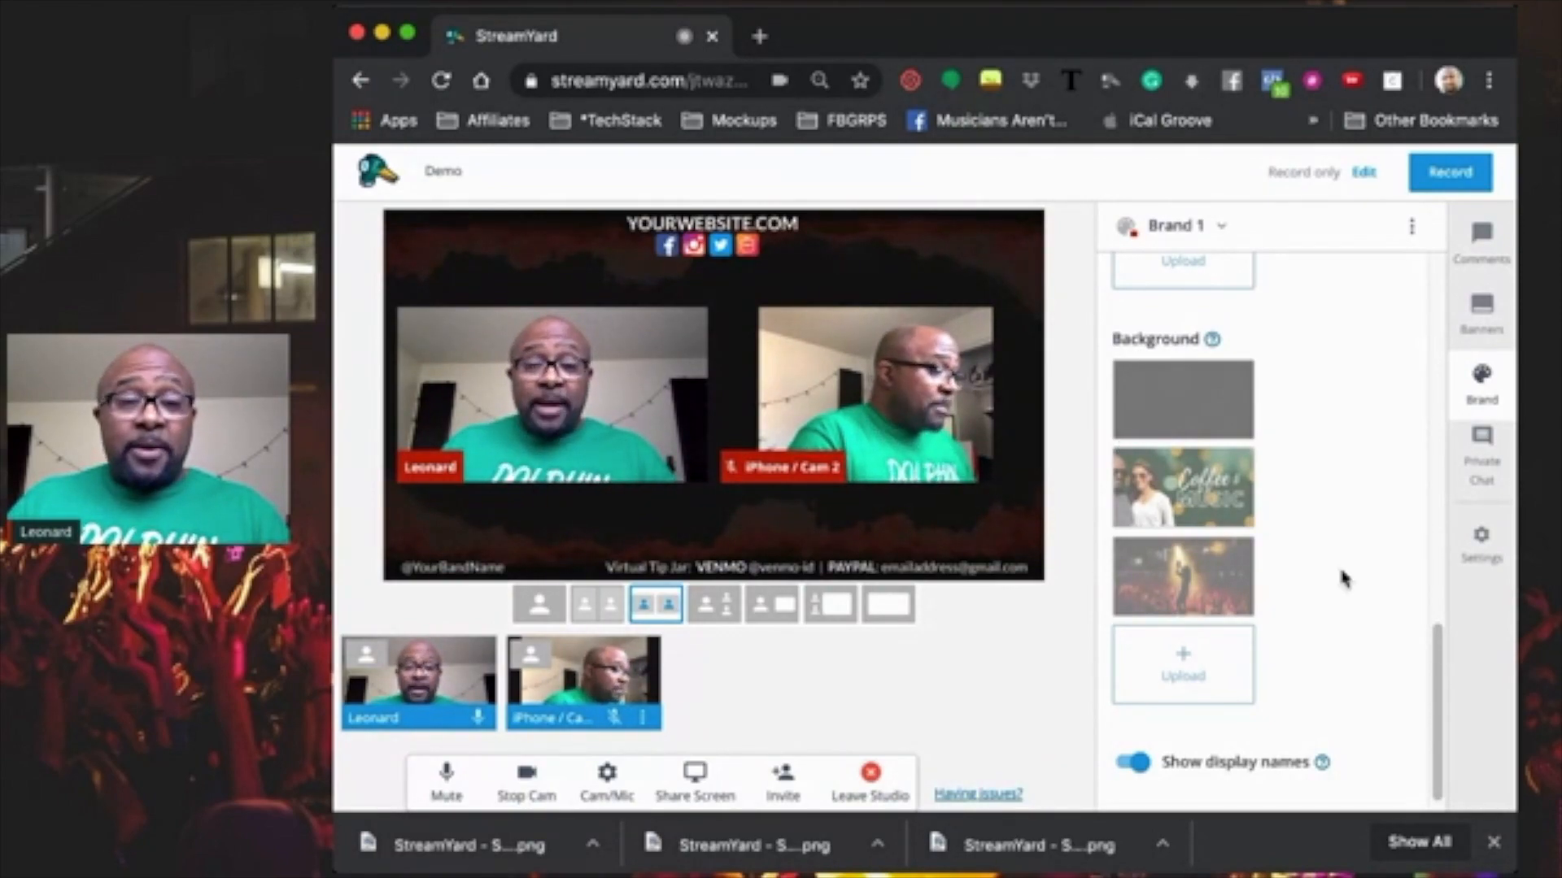
Preview the green coffee-and-music background behind both cameras, and apply the concert crowd background instead.
left_click(1186, 502)
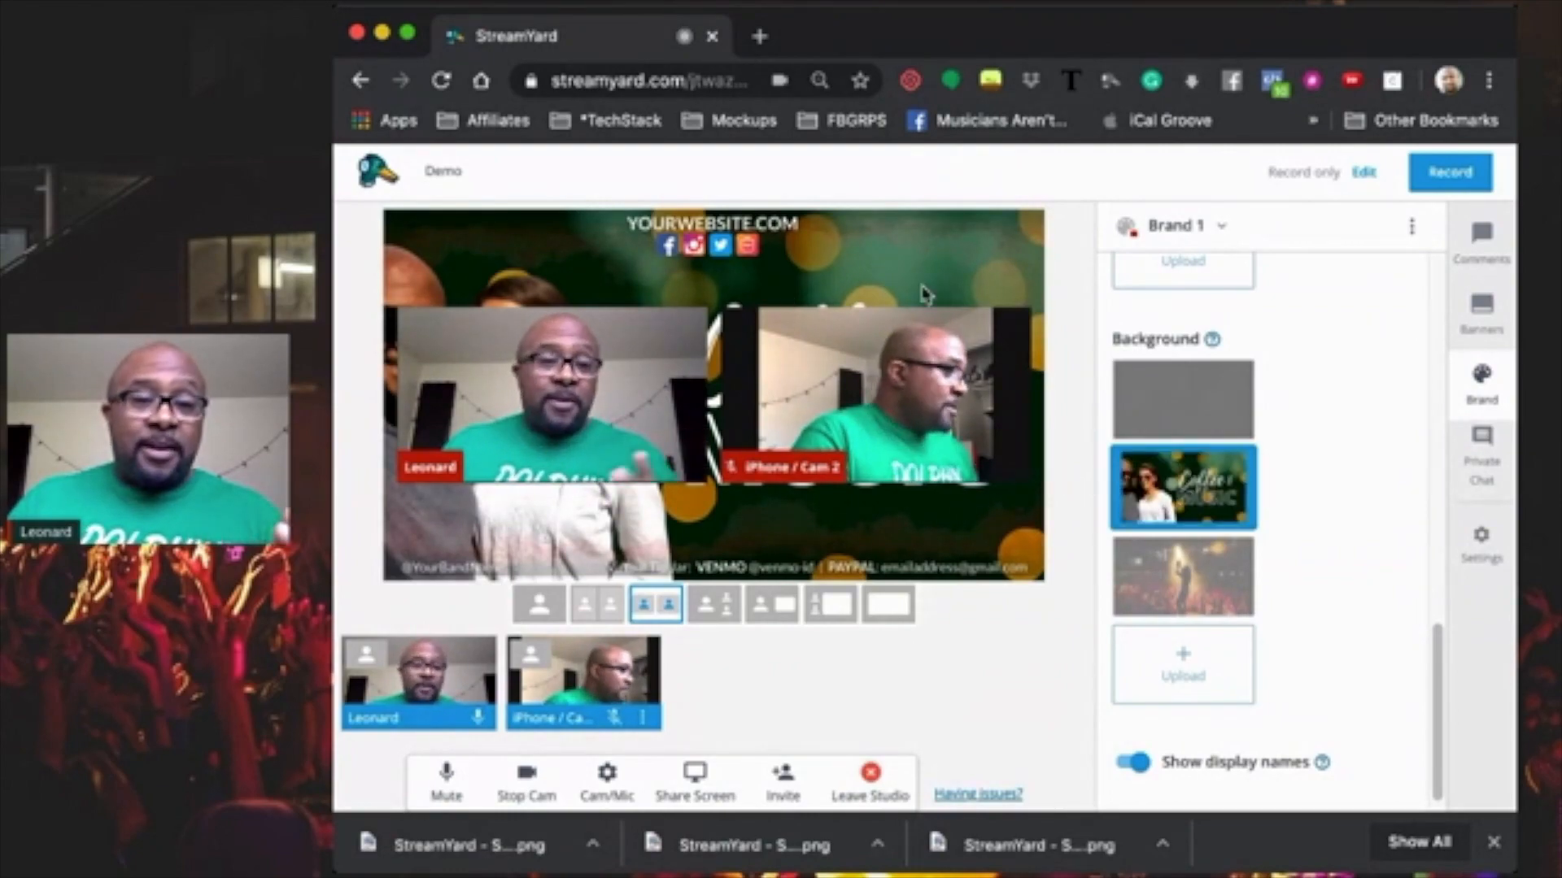
left_click(1186, 587)
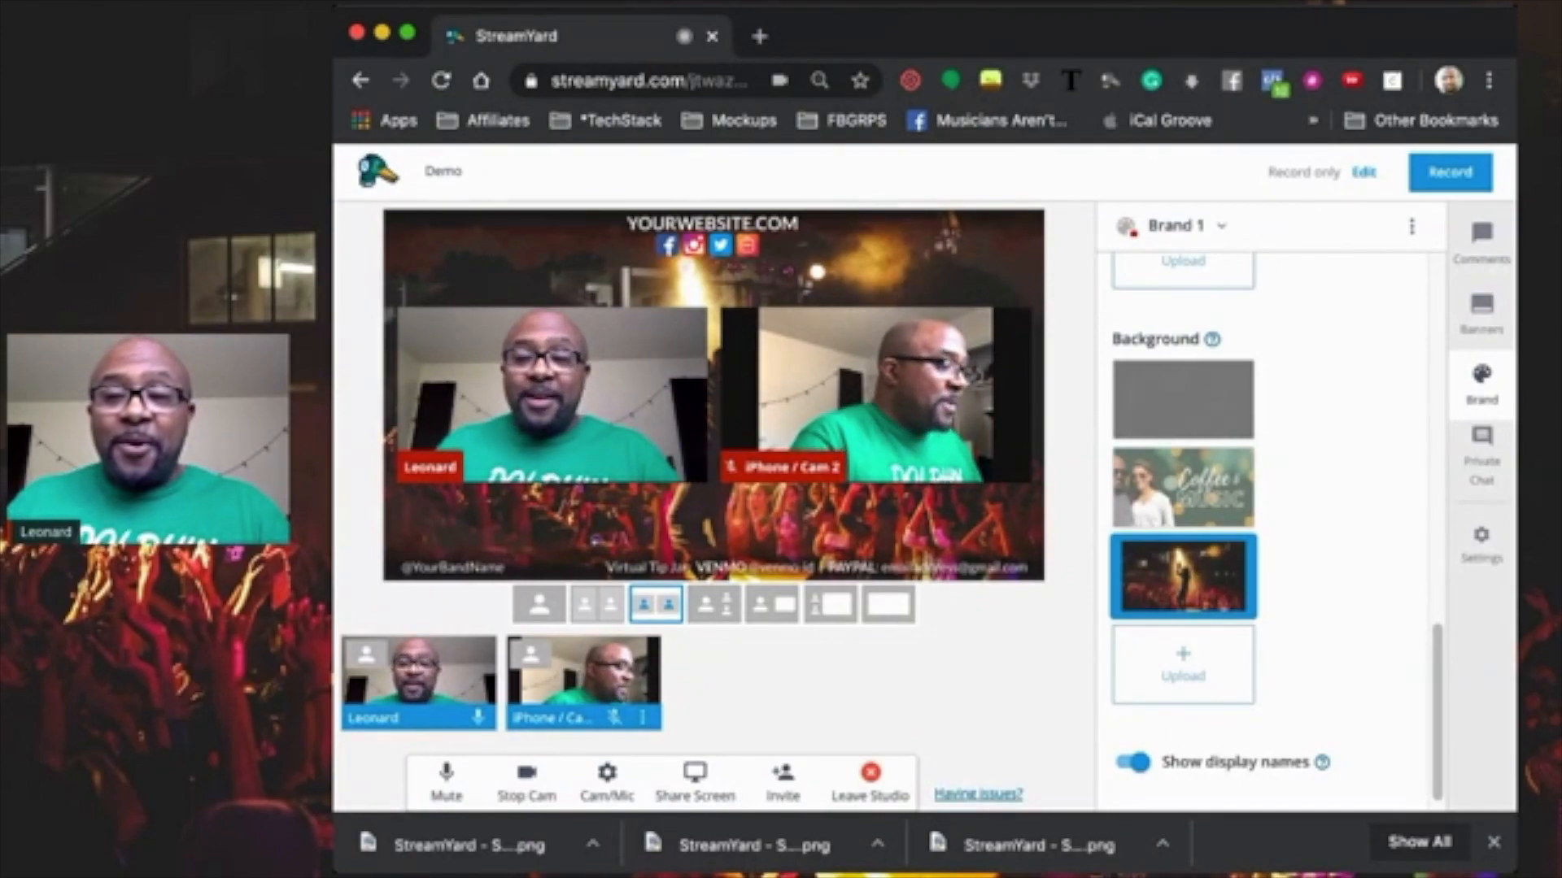
key("super+Tab")
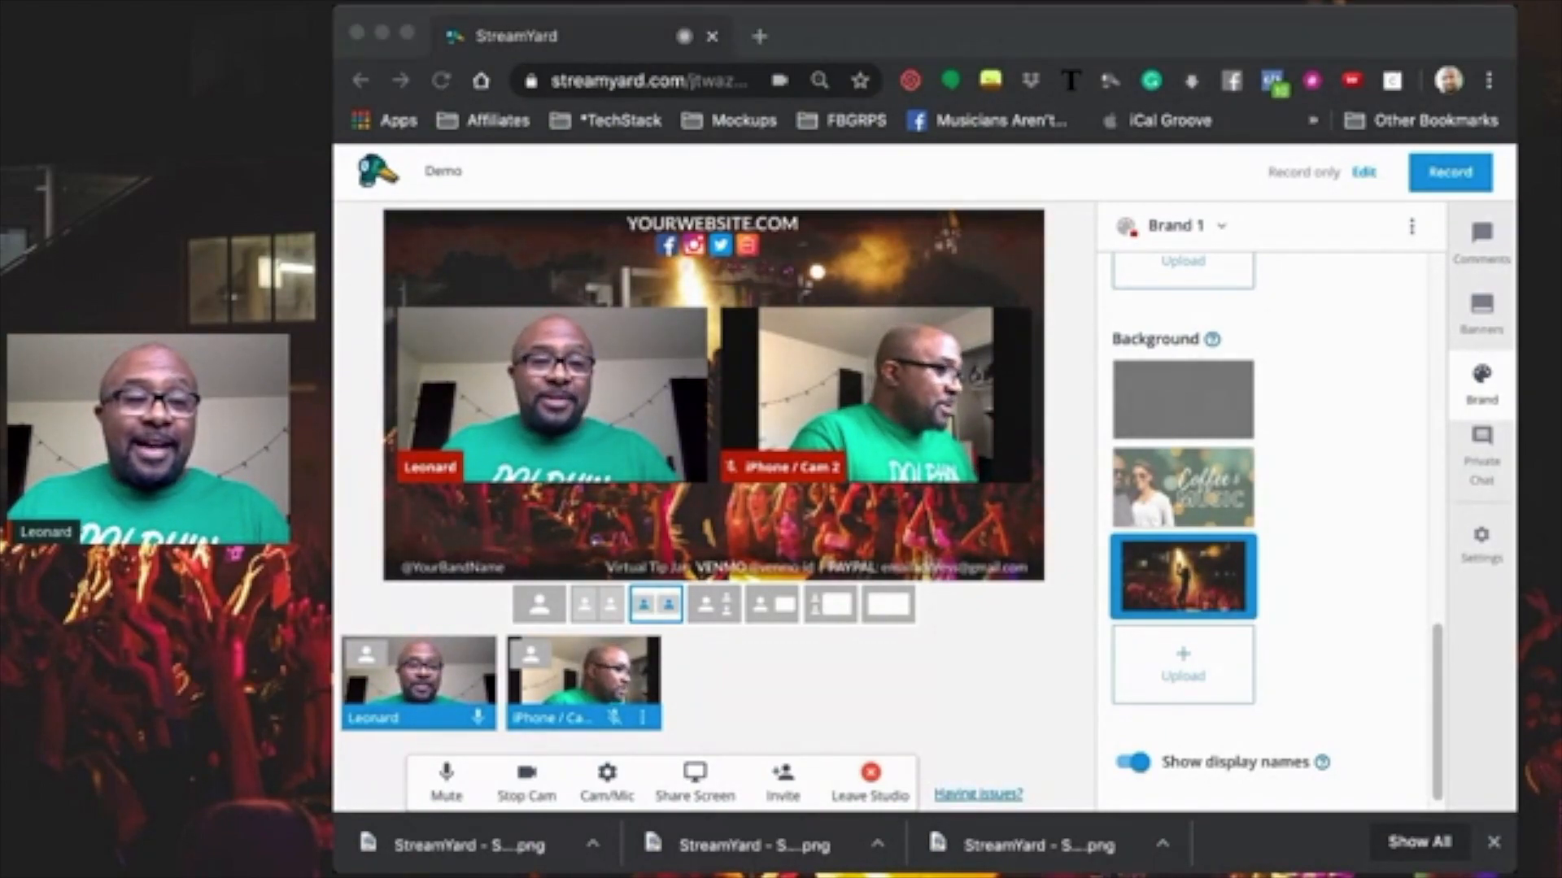
left_click(447, 610)
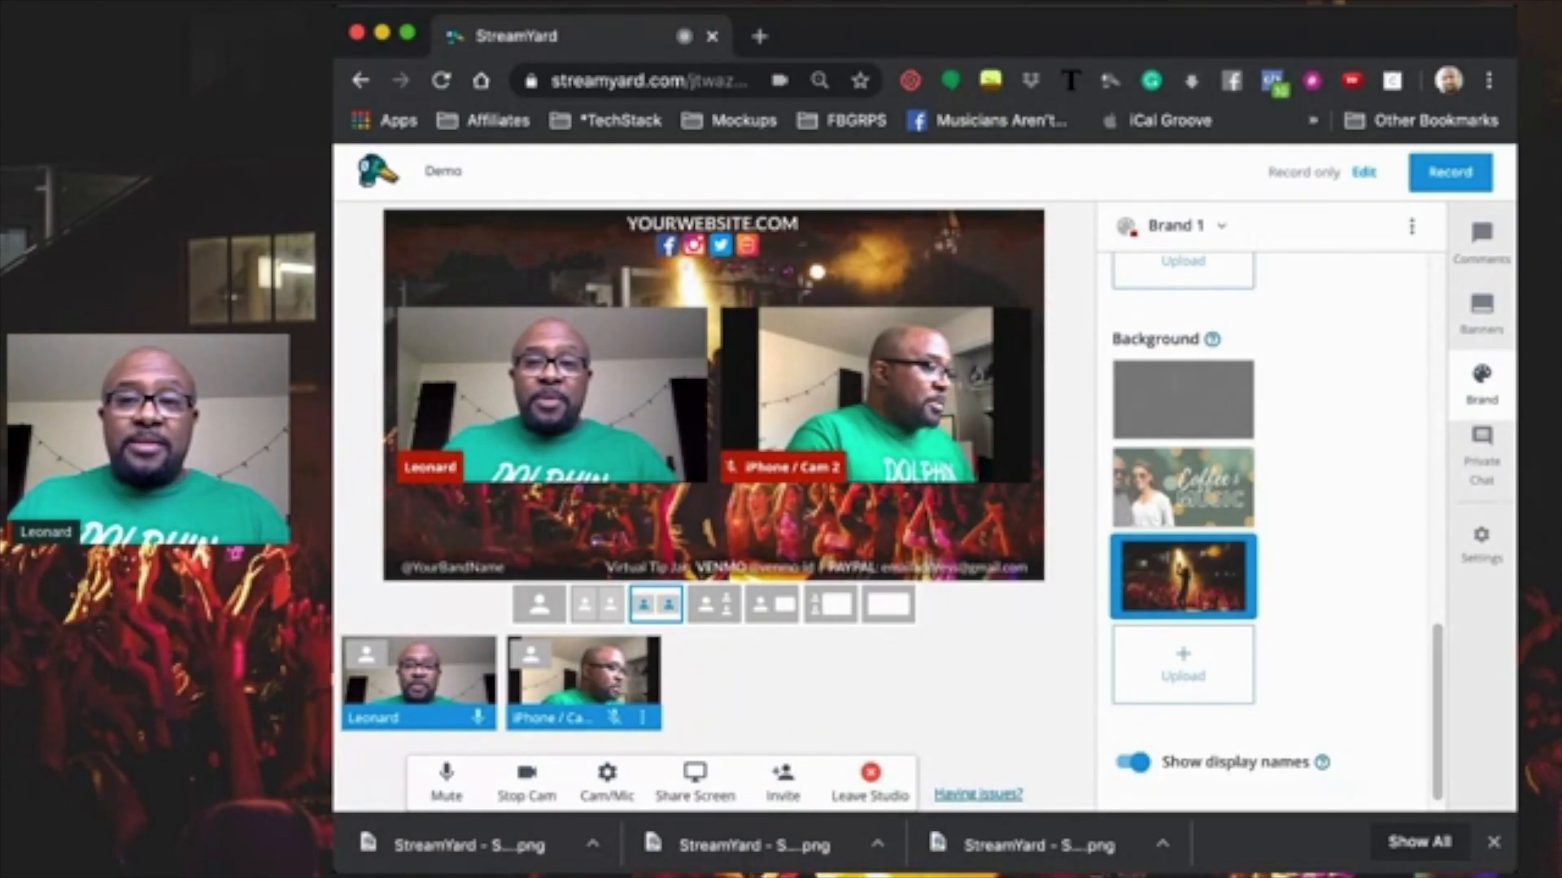
key("super+Tab")
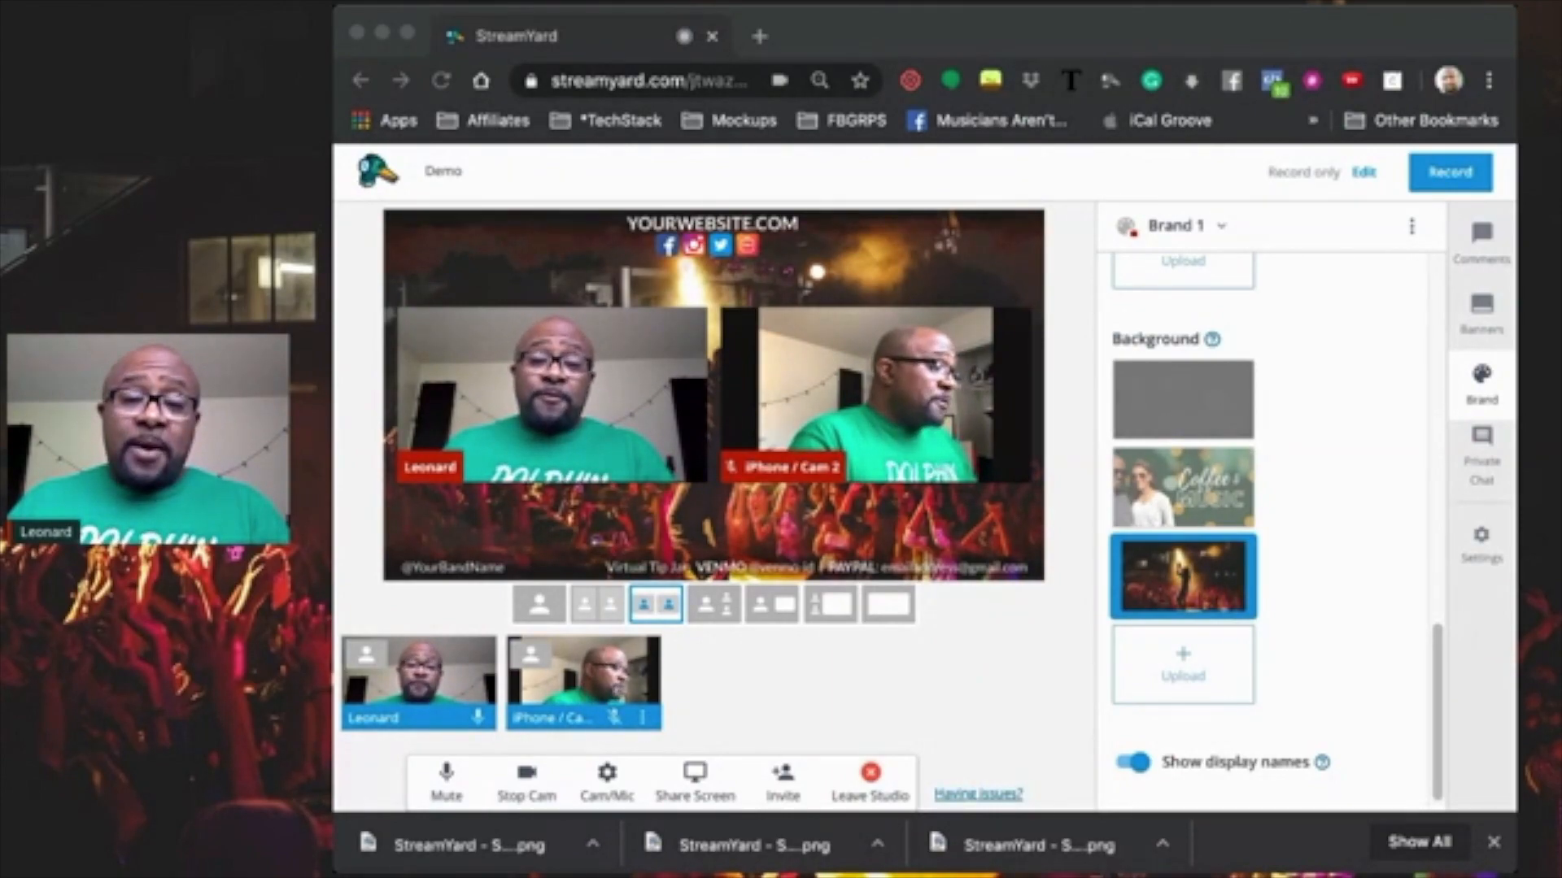
left_click(439, 192)
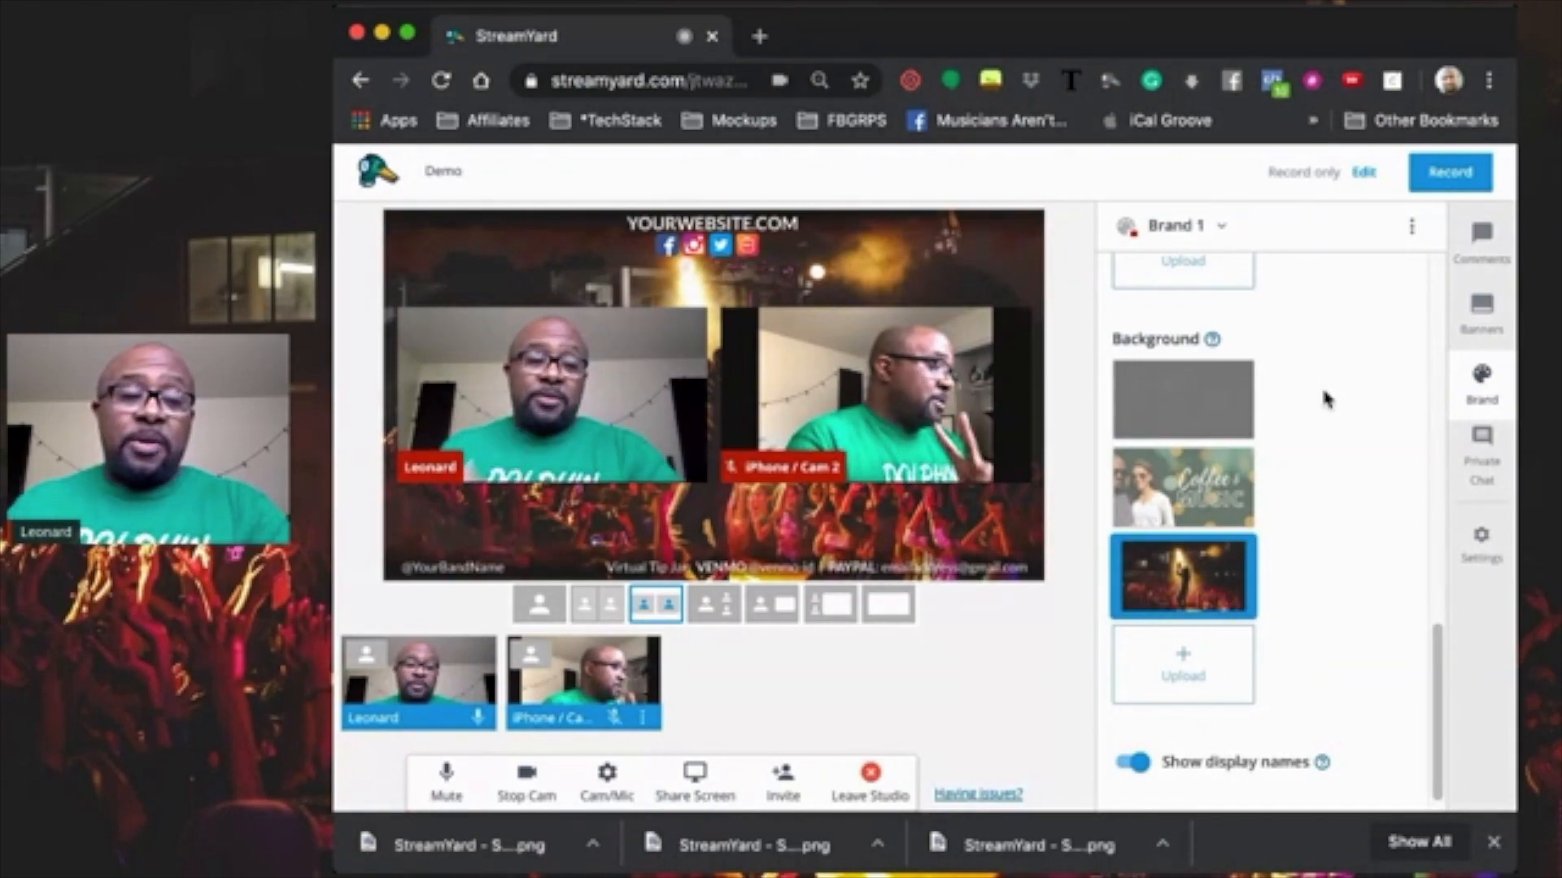